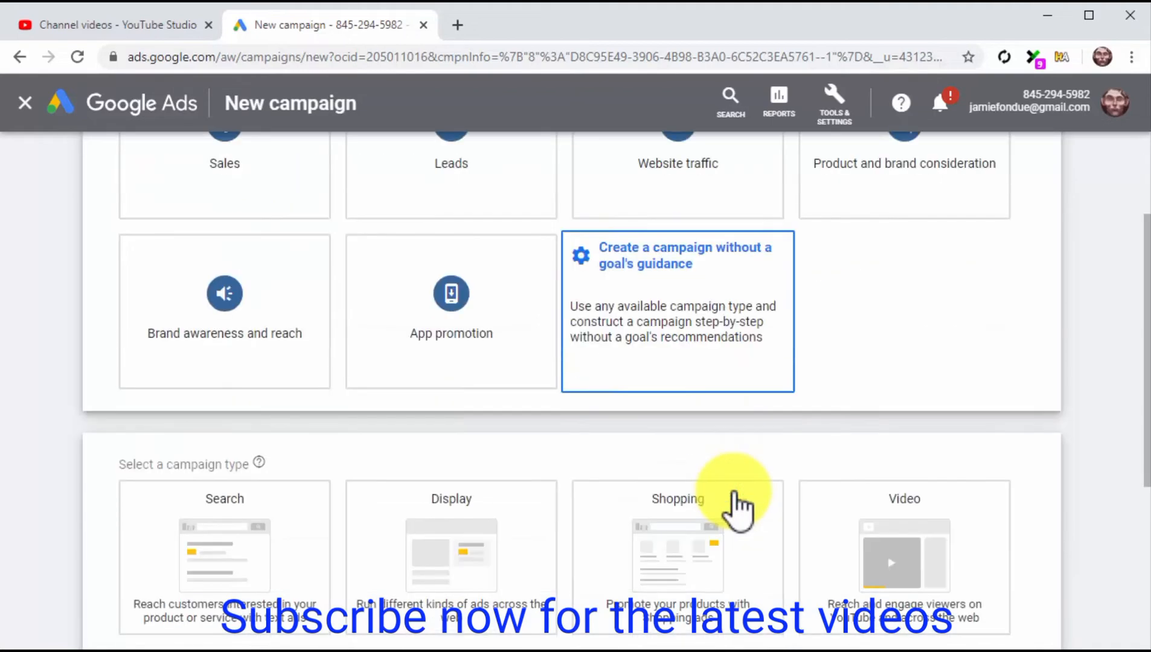
Step: Choose the Video campaign type with the Custom video campaign subtype and continue to the campaign setup
click(840, 374)
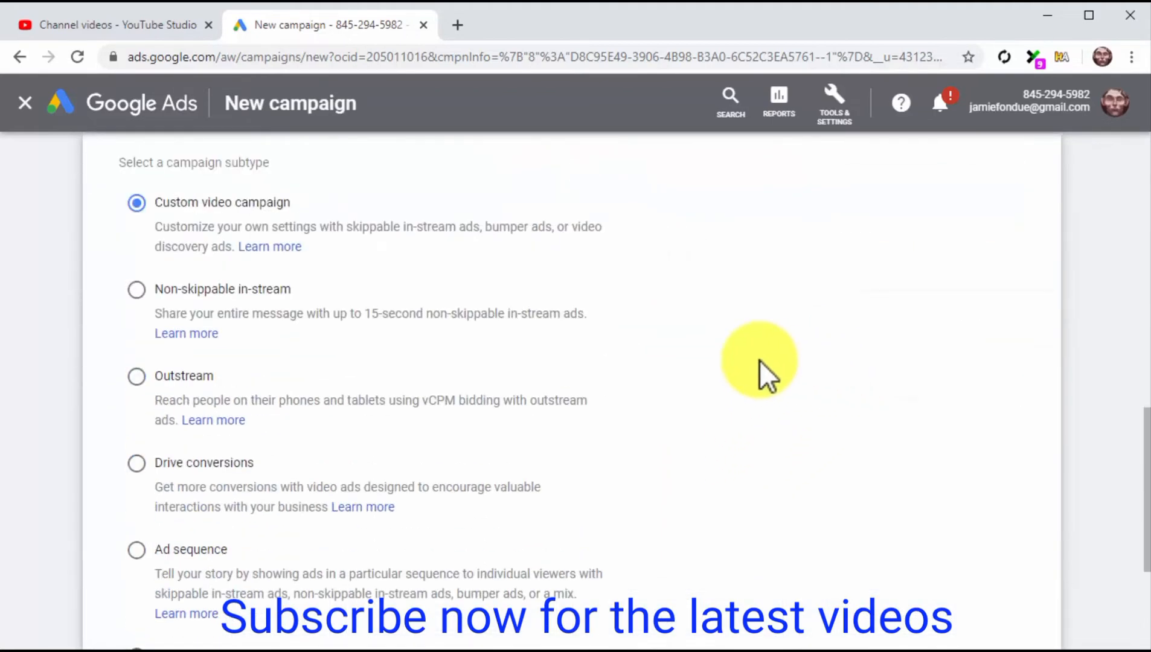
click(139, 203)
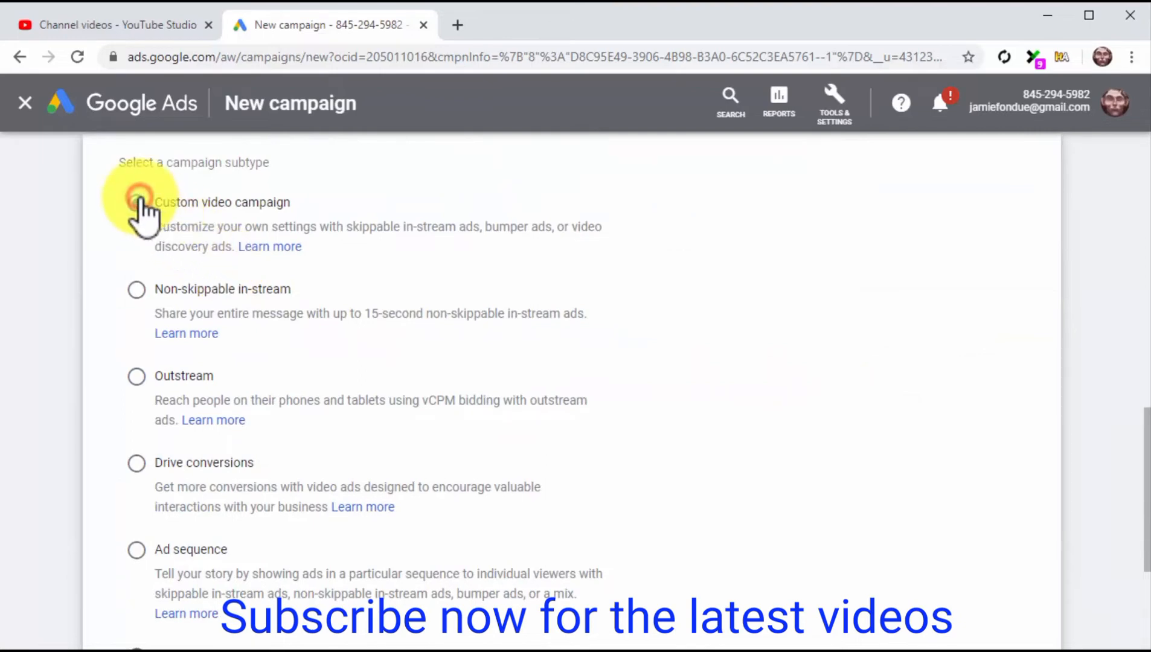
scroll(688, 531, down, 4)
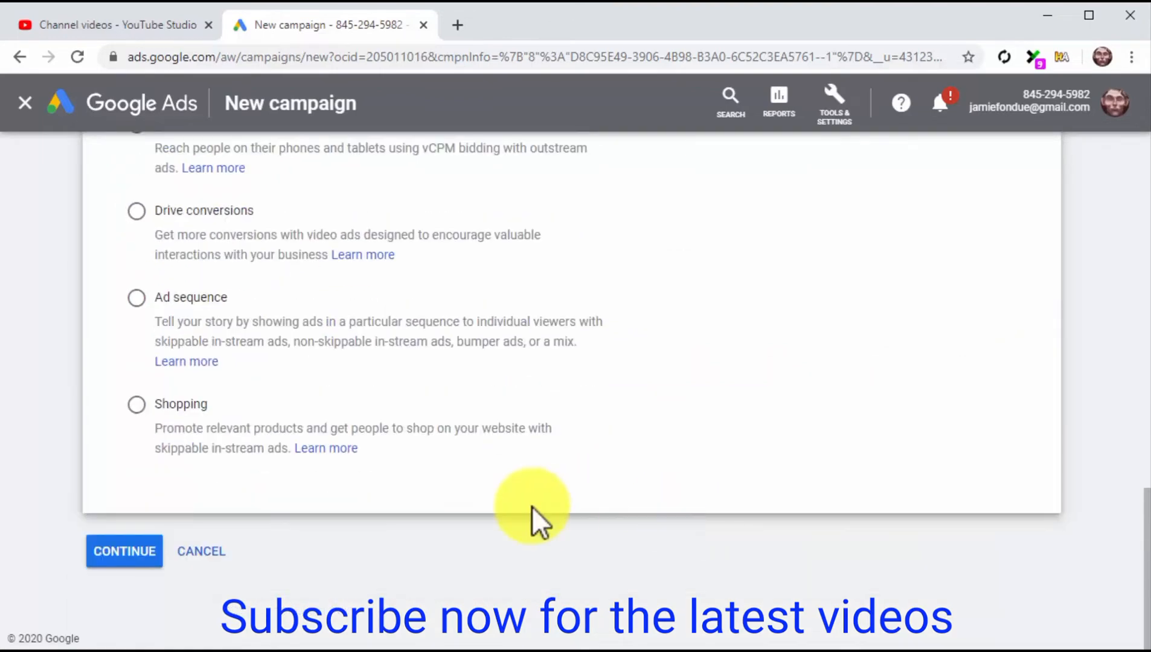
click(124, 551)
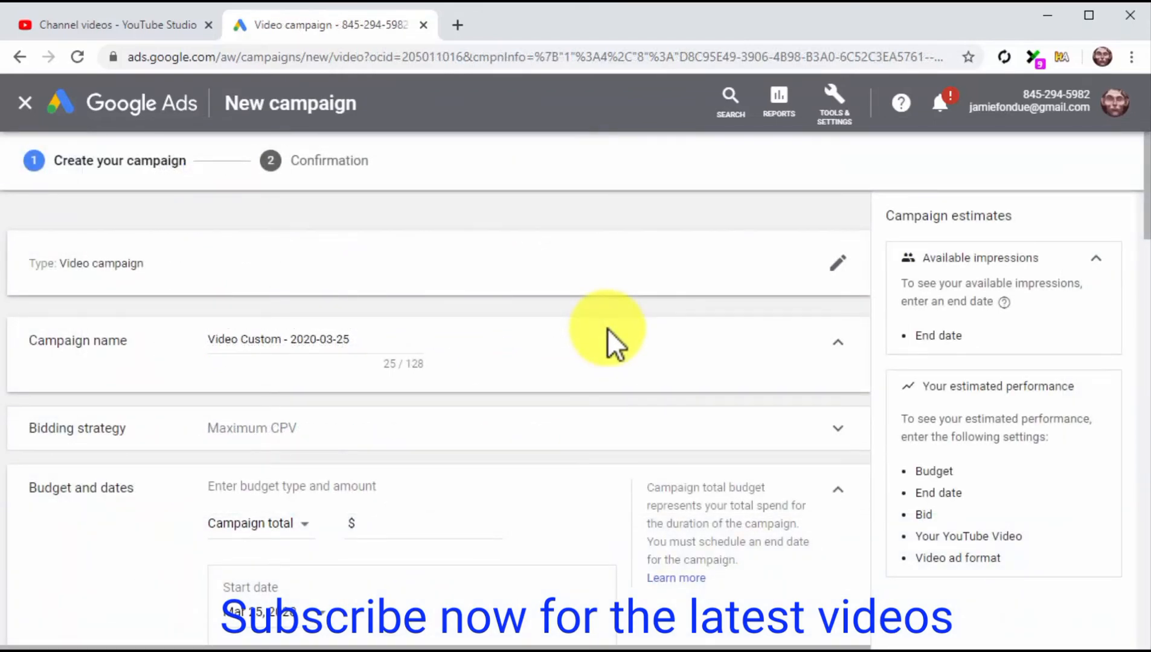
Step: Name the campaign "Custom YouTube Ad Campaign"
click(379, 336)
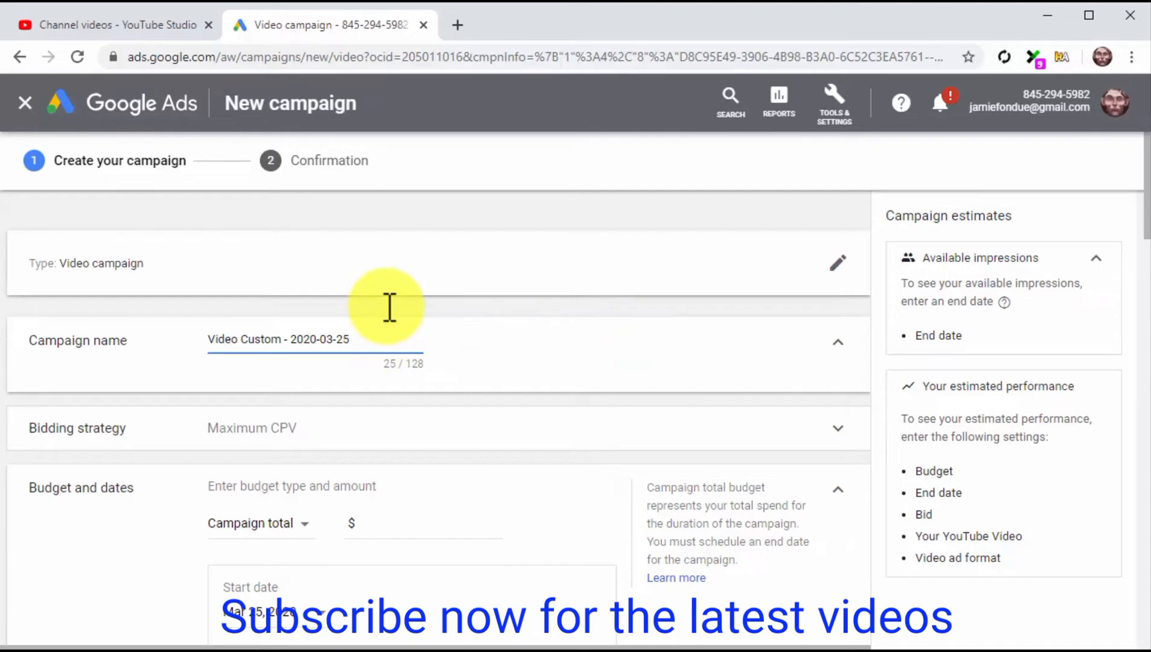
key(ctrl+a)
text(Custom YouTube Ad Campaign)
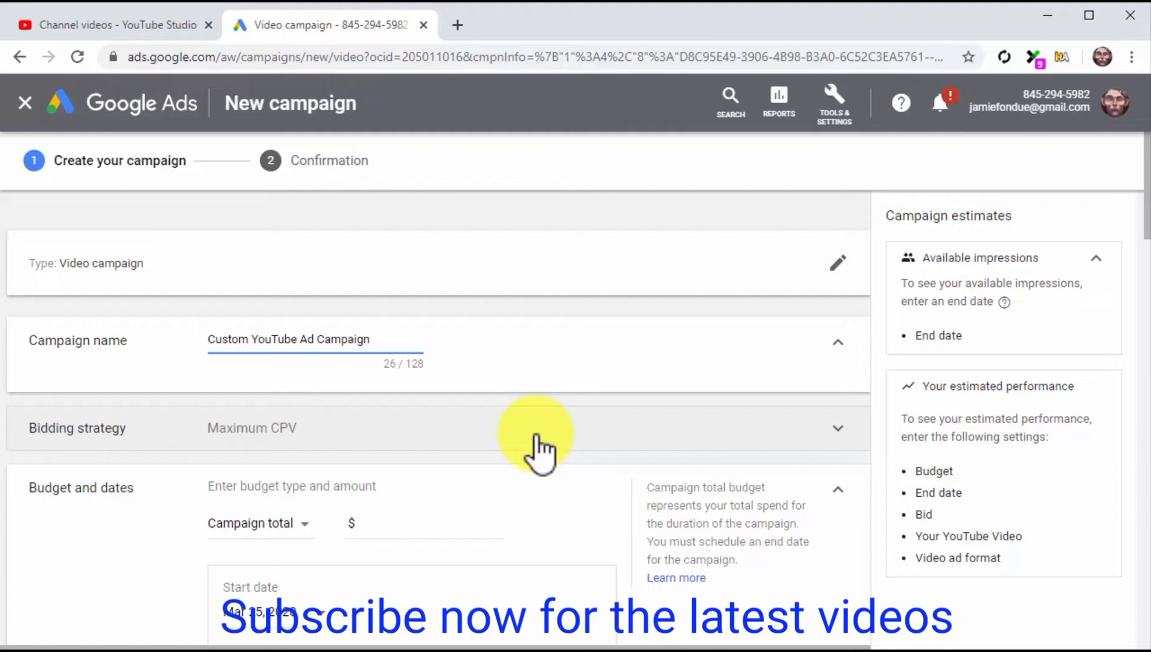
Step: Change the campaign's budget type to Daily and set the amount to $5
scroll(540, 451, down, 3)
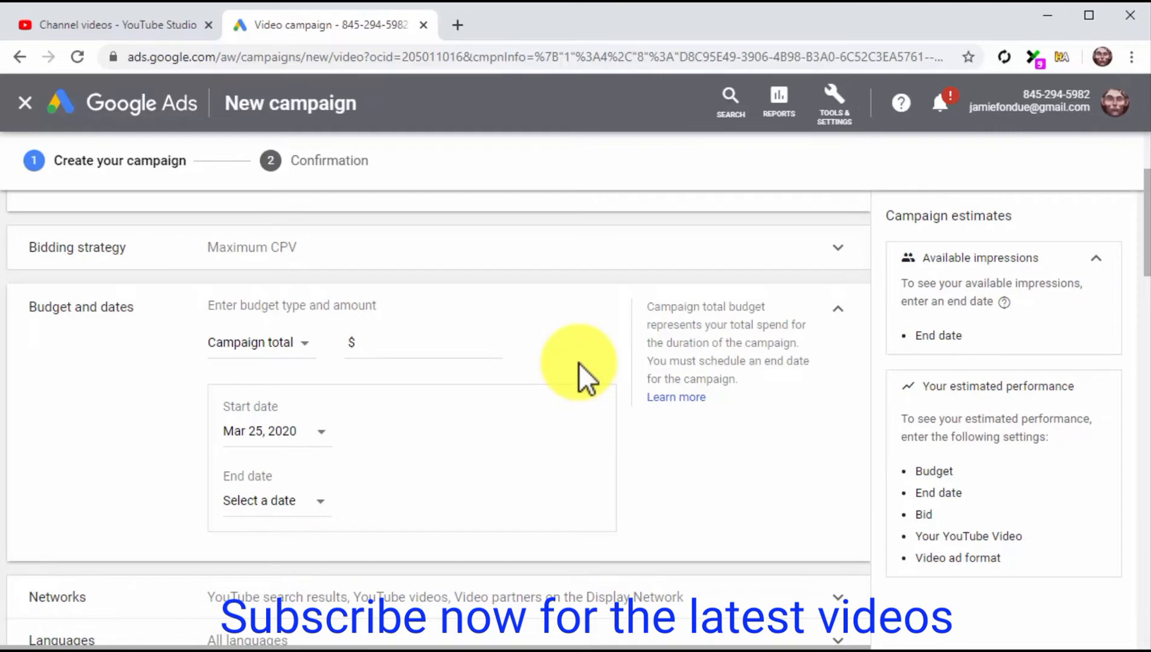
click(271, 370)
click(277, 363)
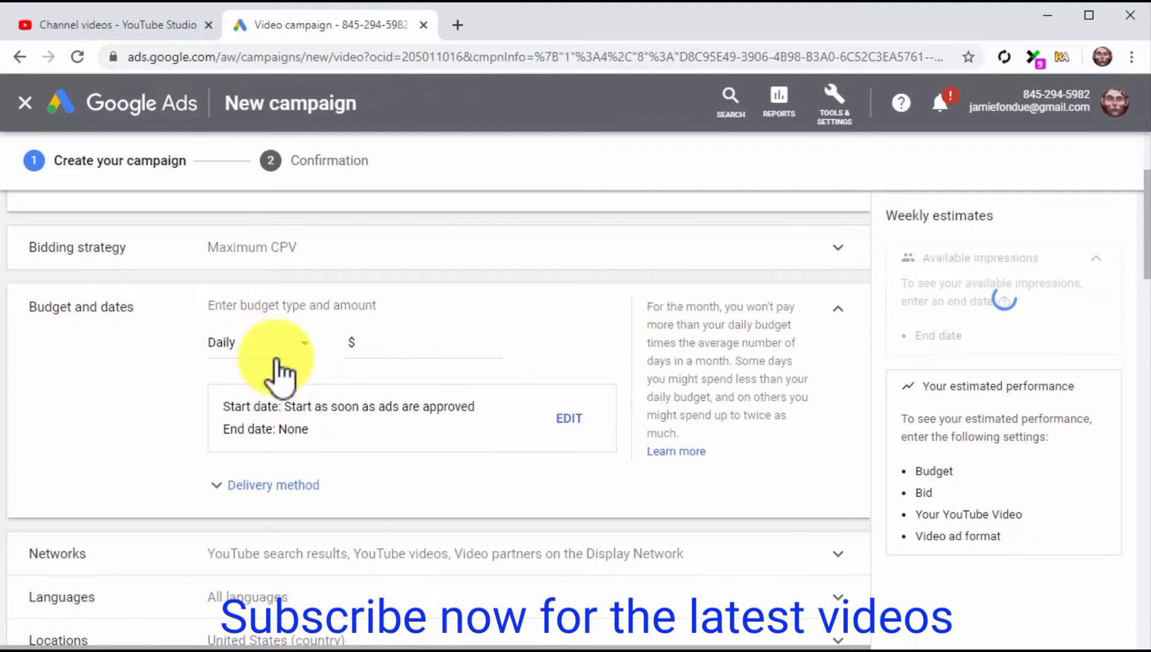
click(407, 339)
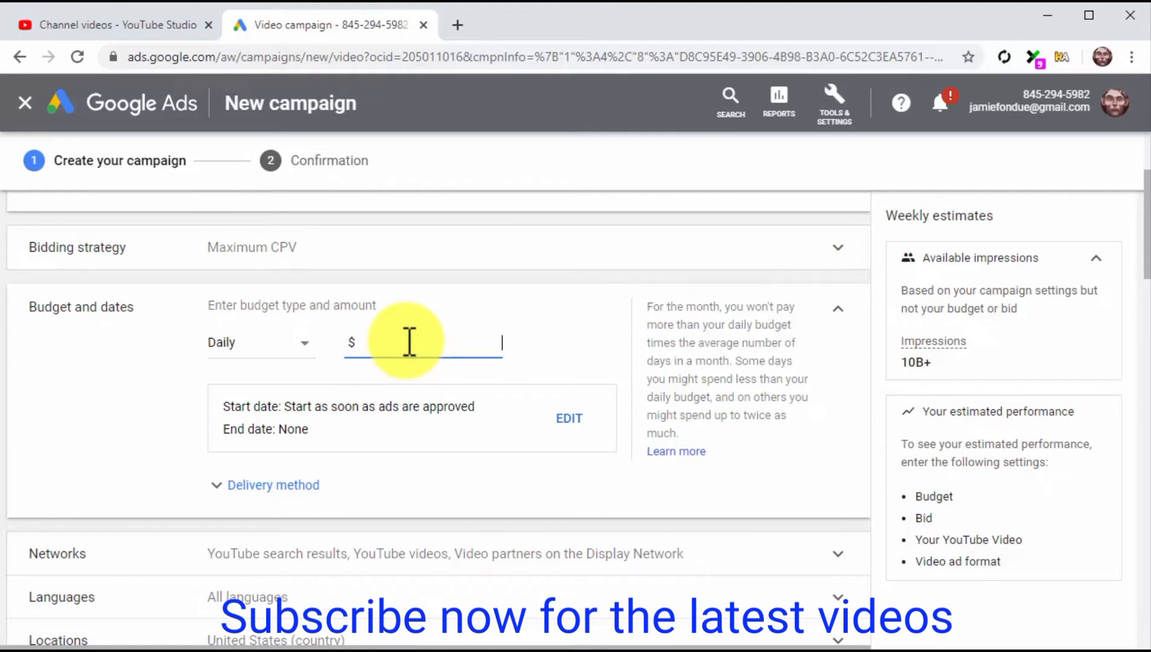
text(5)
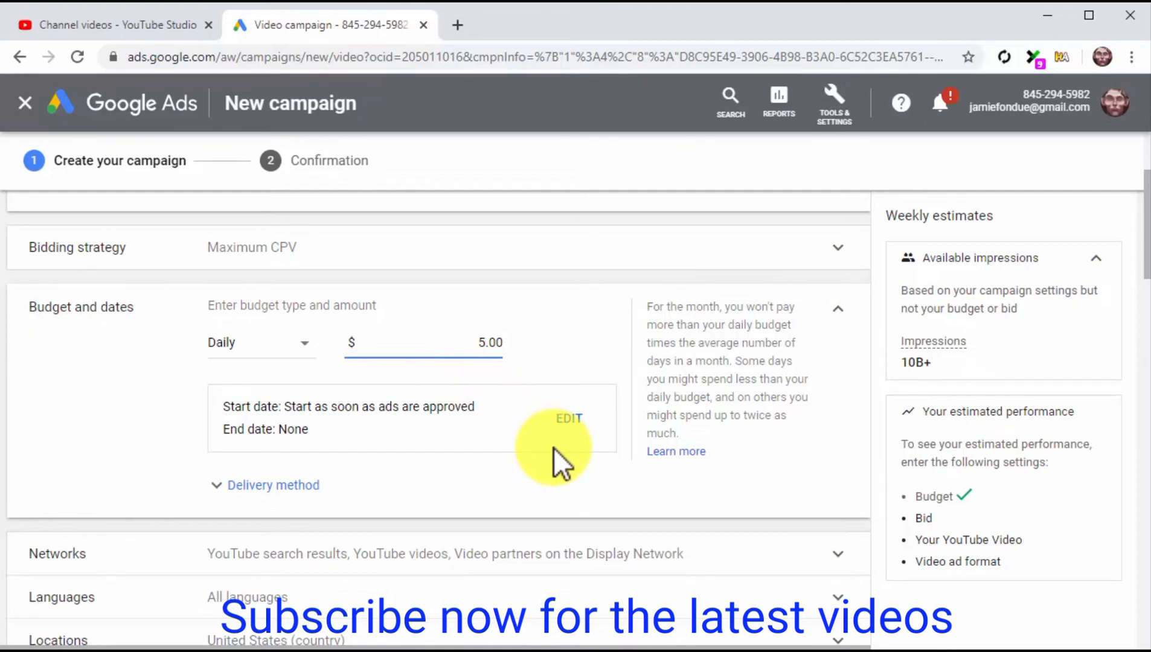
Step: Restrict the campaign's customer languages to English
scroll(553, 452, down, 3)
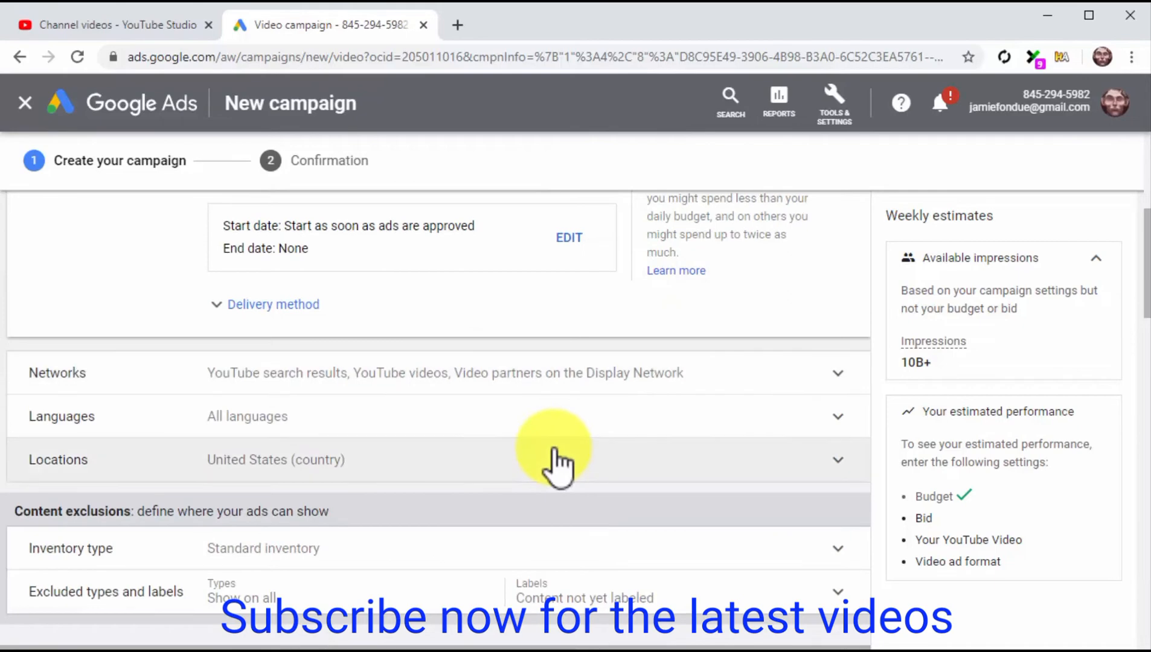
click(535, 416)
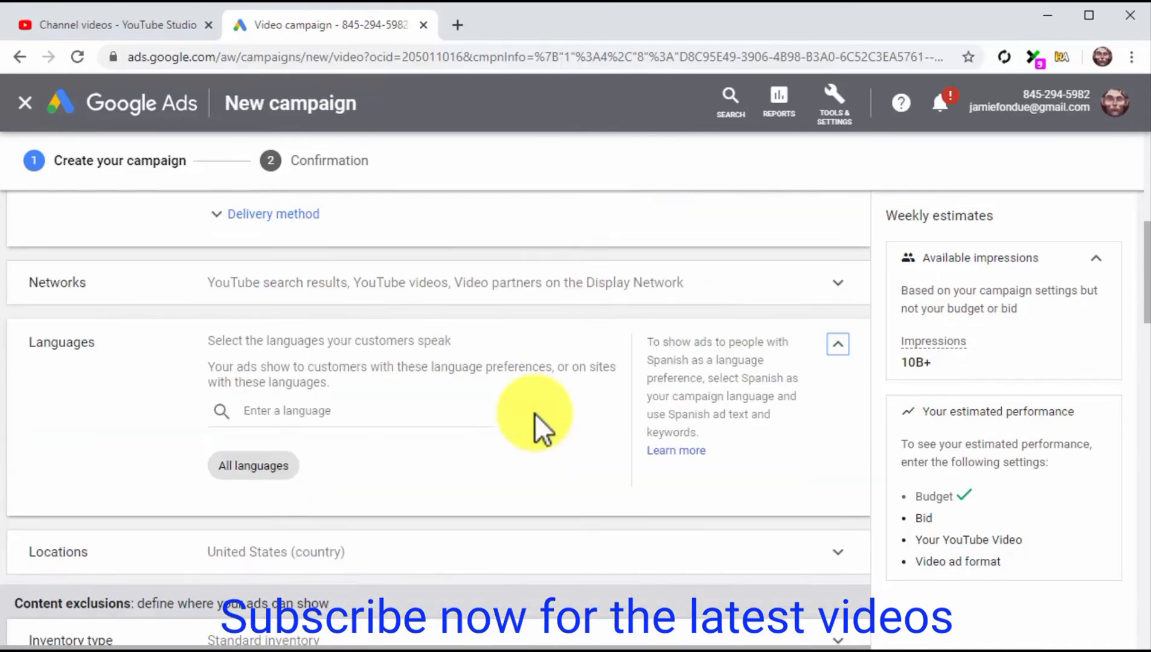
click(476, 419)
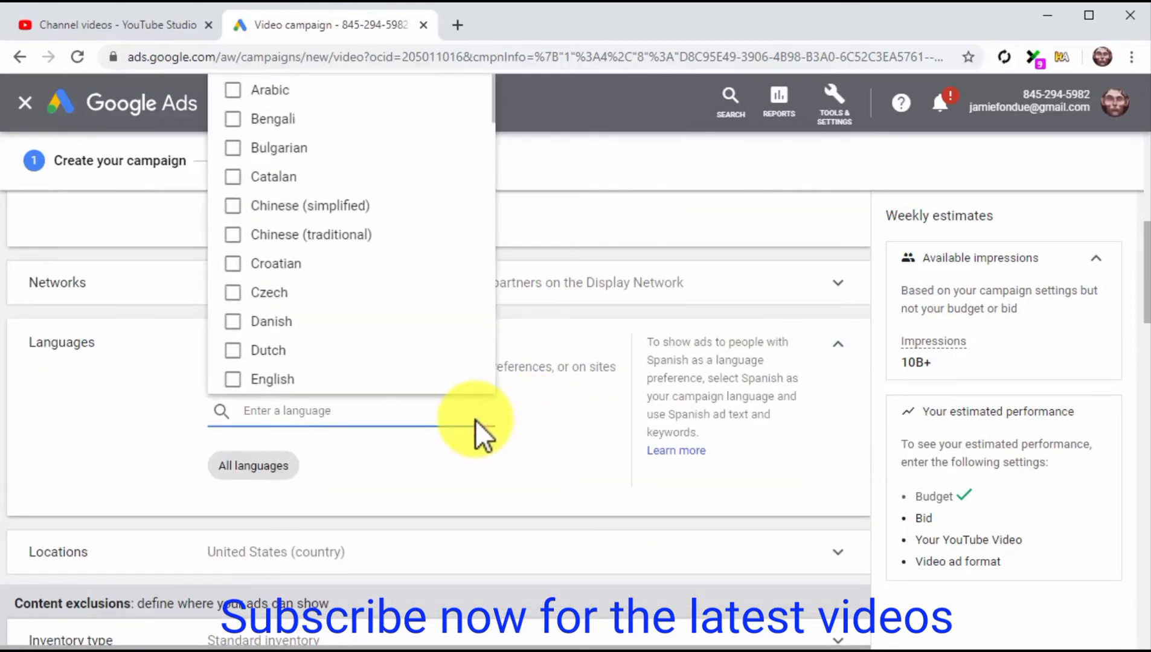
scroll(426, 326, down, 2)
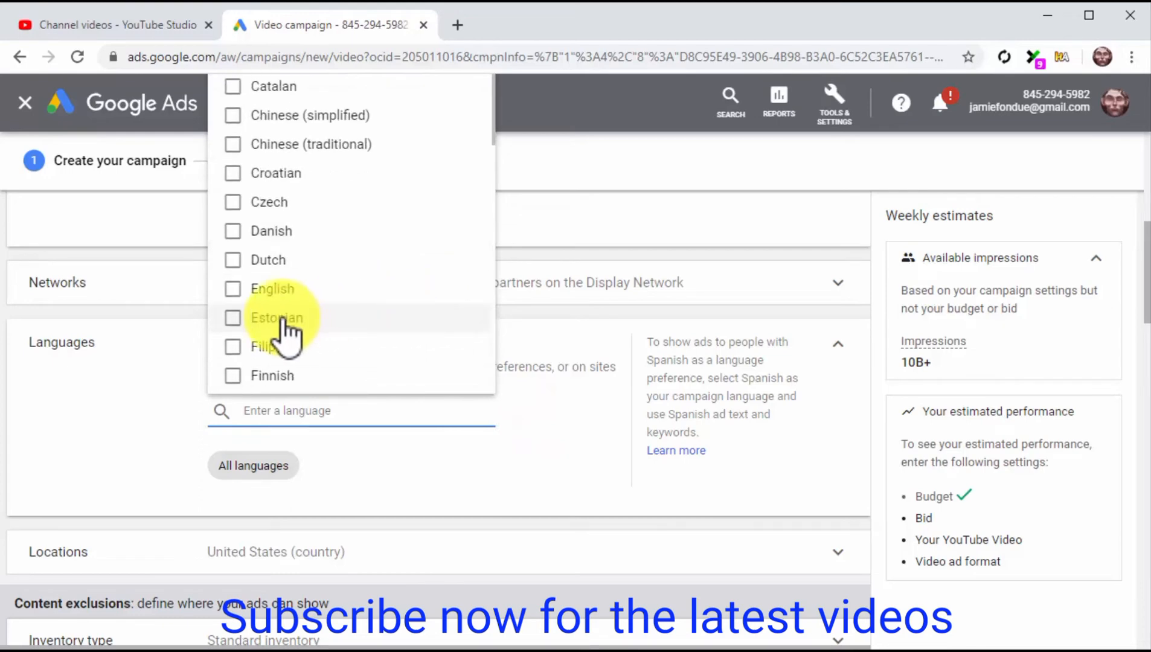
click(266, 290)
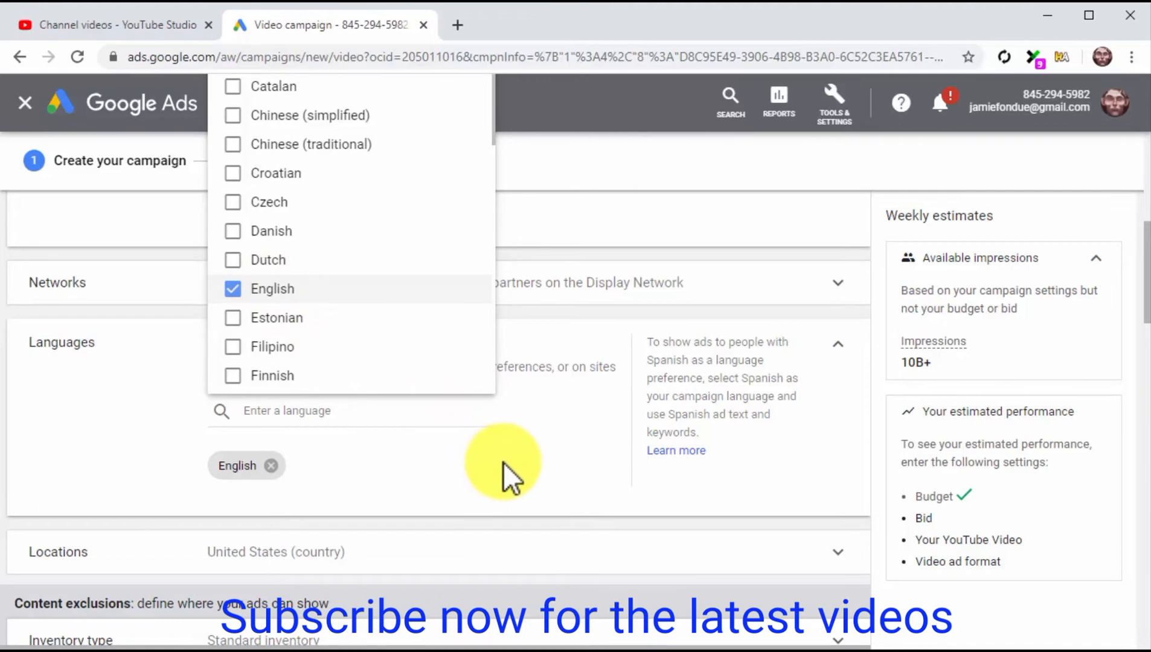
Step: Set the campaign's target locations to United States and Canada
scroll(505, 476, down, 3)
click(457, 378)
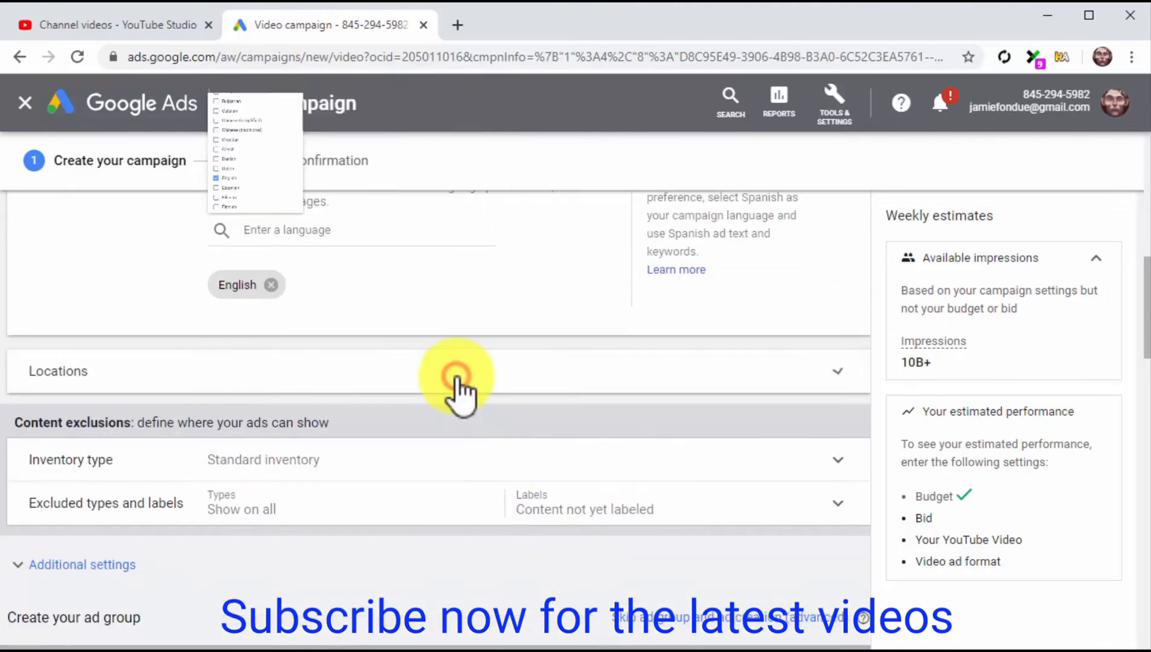
scroll(457, 377, down, 2)
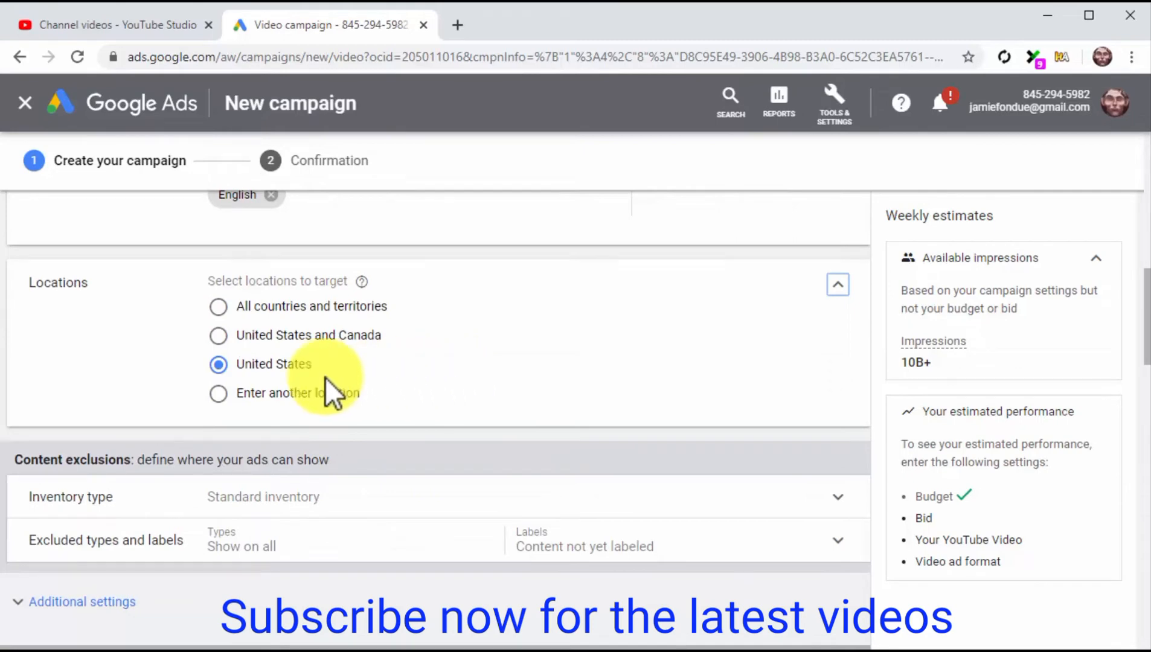
click(245, 334)
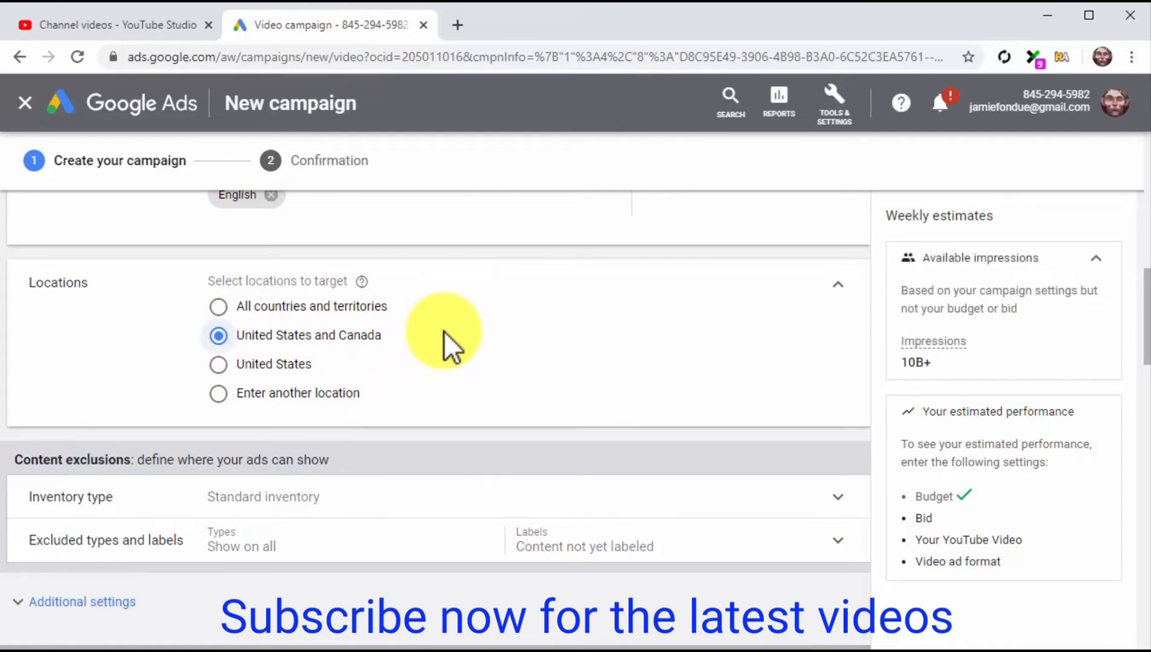
Step: Name the ad group "Custom YT Ad Group"
scroll(445, 331, down, 6)
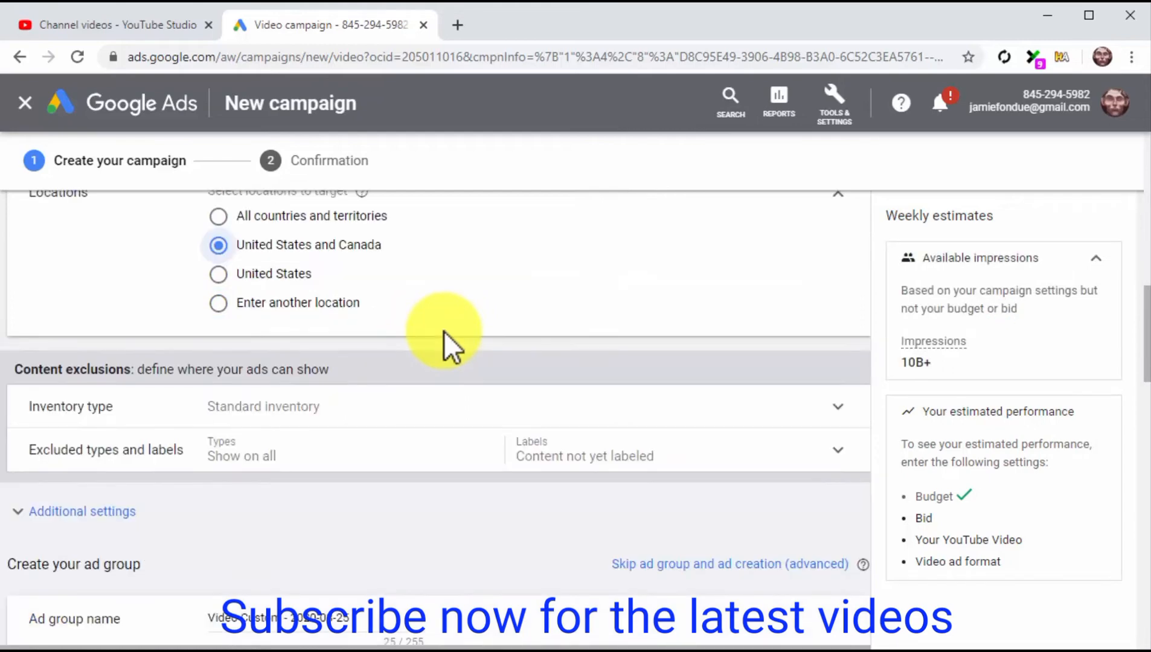
scroll(444, 331, down, 2)
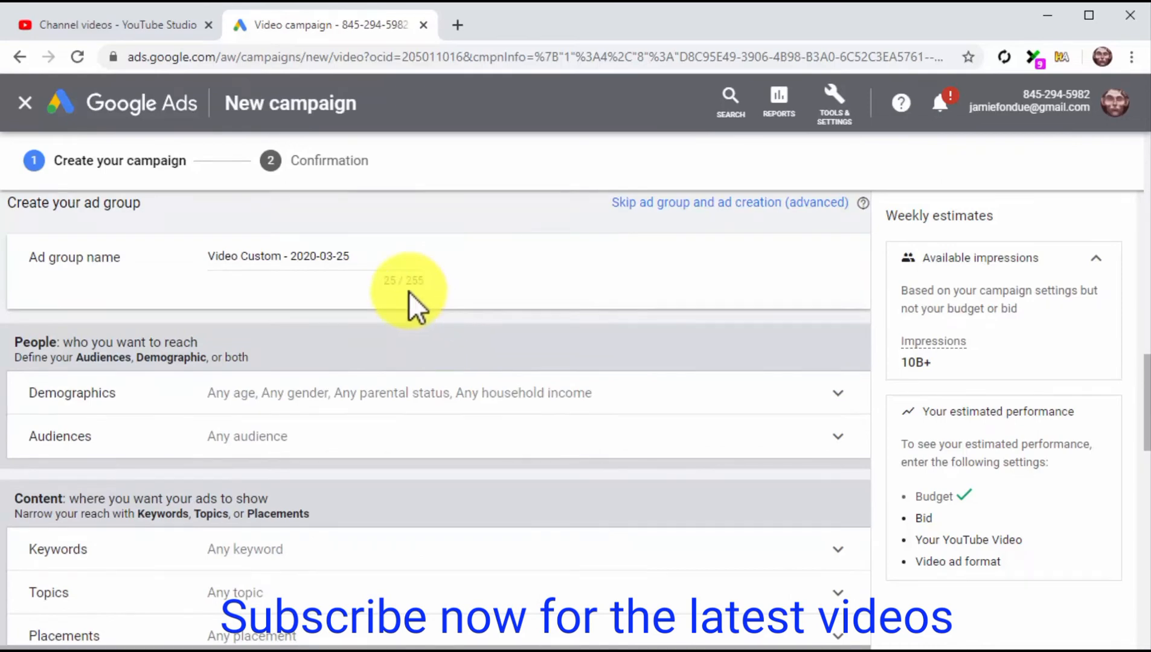
click(381, 268)
key(ctrl+a)
text(Custom YT Ad Group)
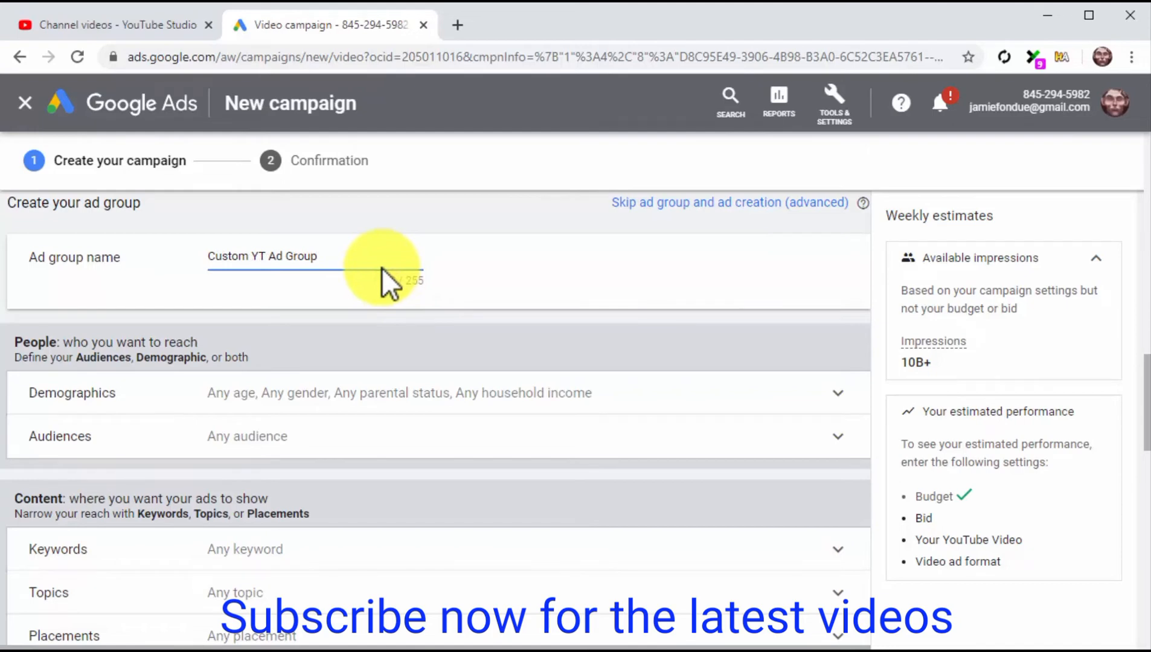
Step: Limit the demographics to females and males aged 25 to 64, parents and non-parents, excluding the unknown and 41 - 50% household income groups
scroll(381, 268, down, 2)
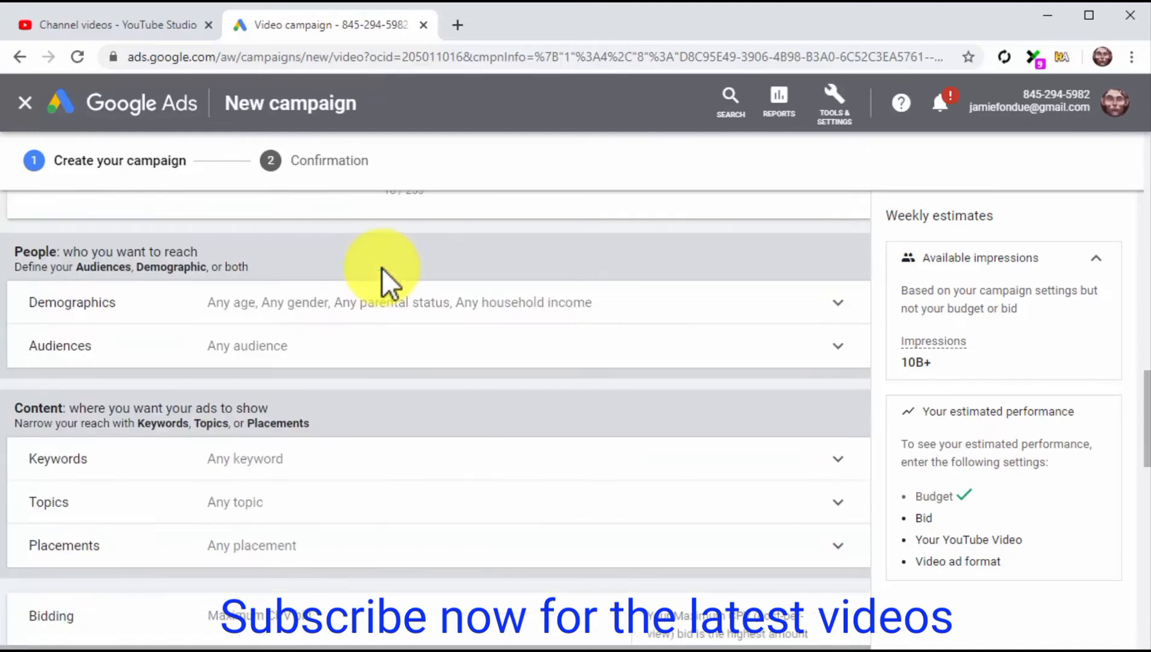
click(409, 313)
scroll(408, 326, down, 2)
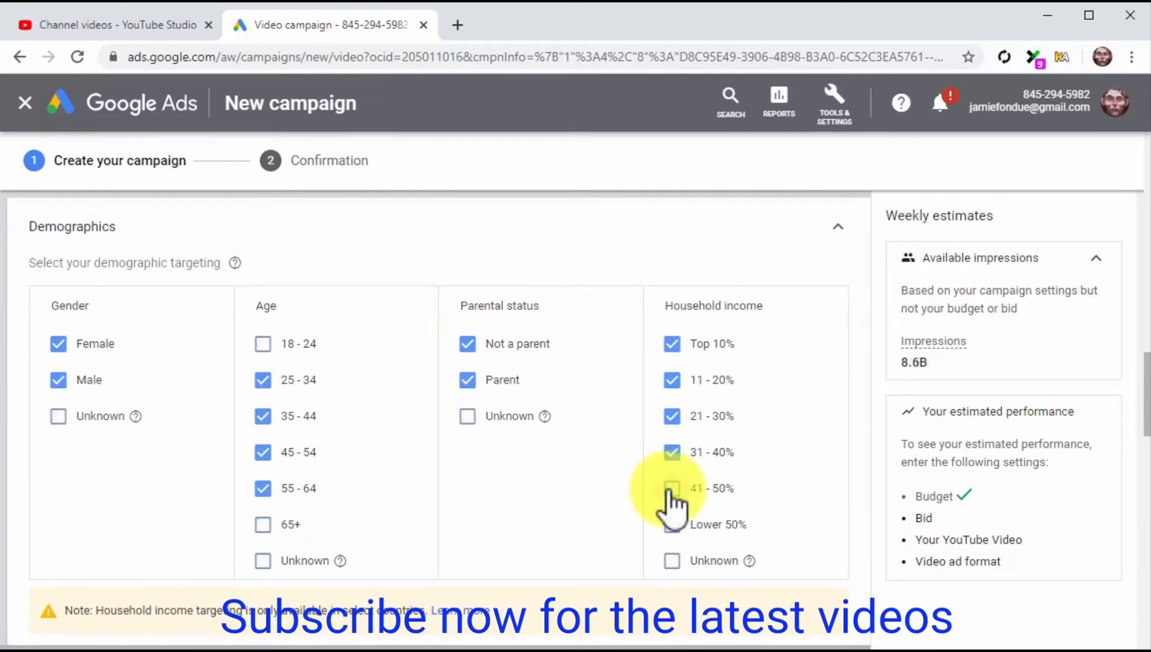
Step: Search the audiences for "healthy" and target the Food, Cooking Enthusiasts and Foodies audiences
scroll(667, 492, down, 6)
click(649, 426)
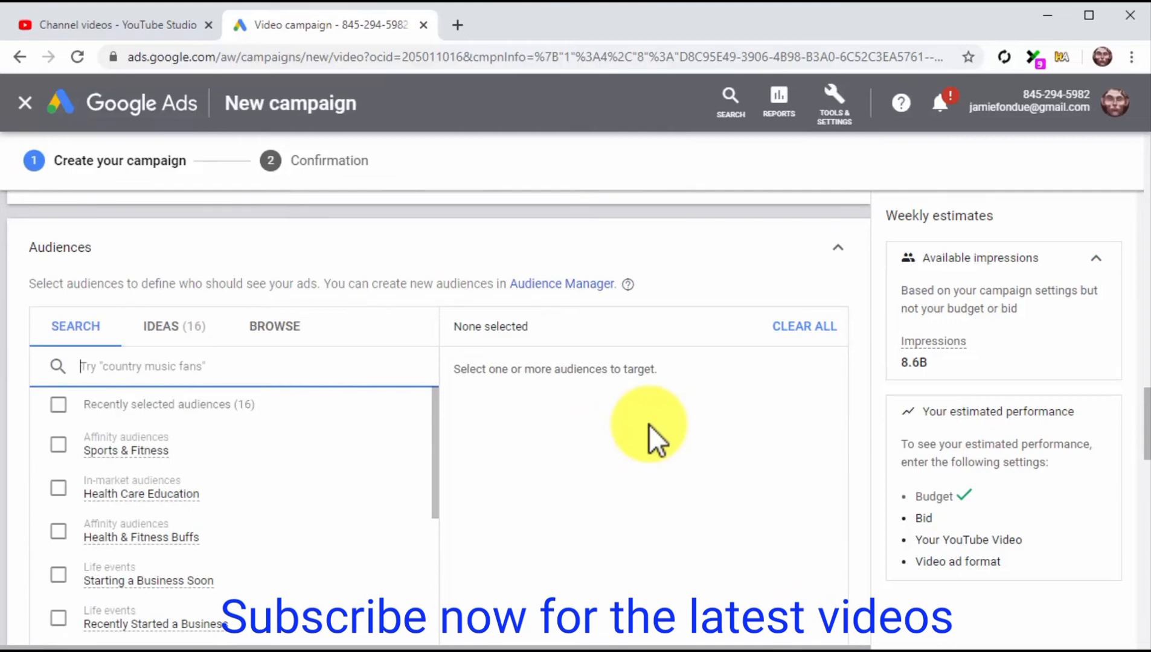
text(h)
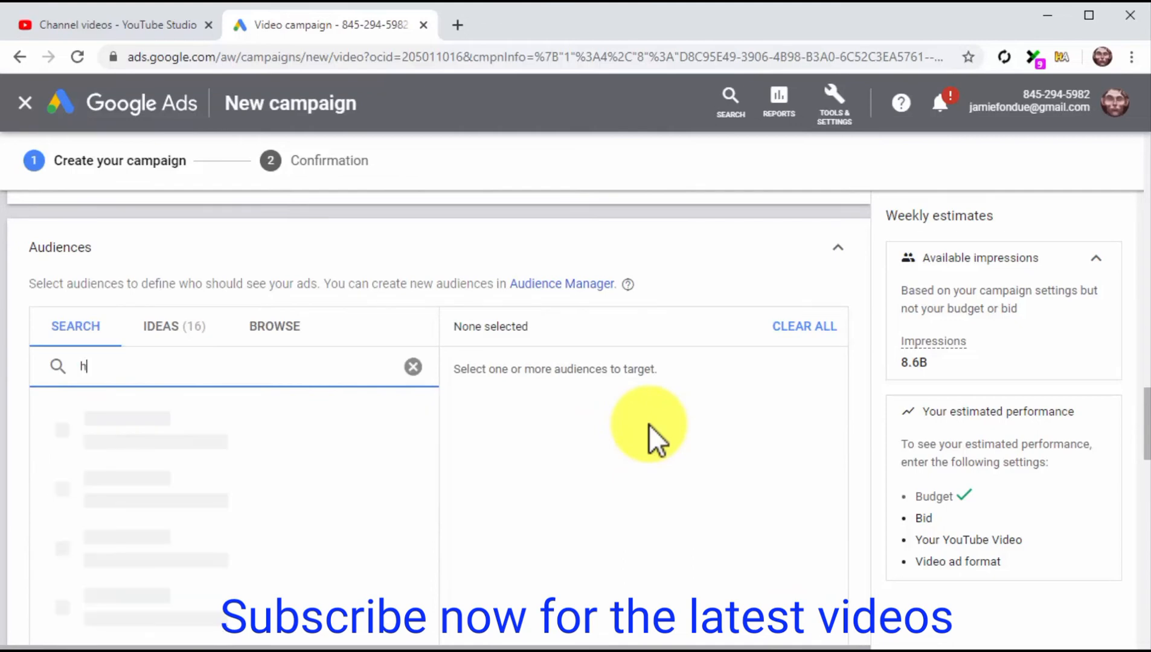
text(ealthy)
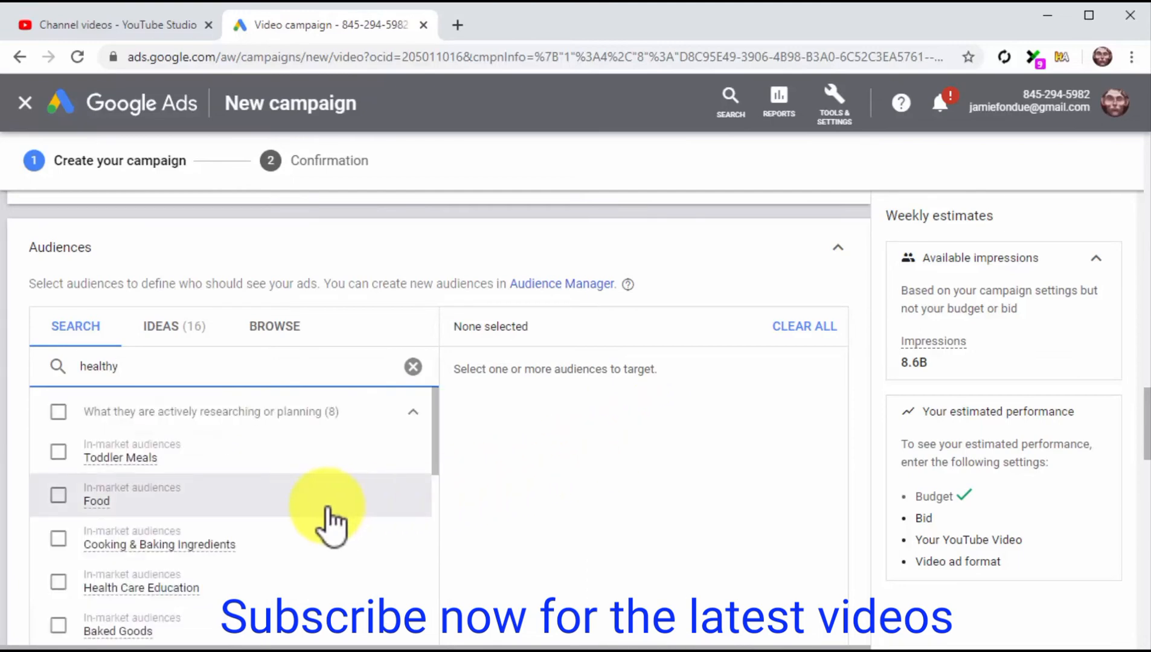
click(58, 495)
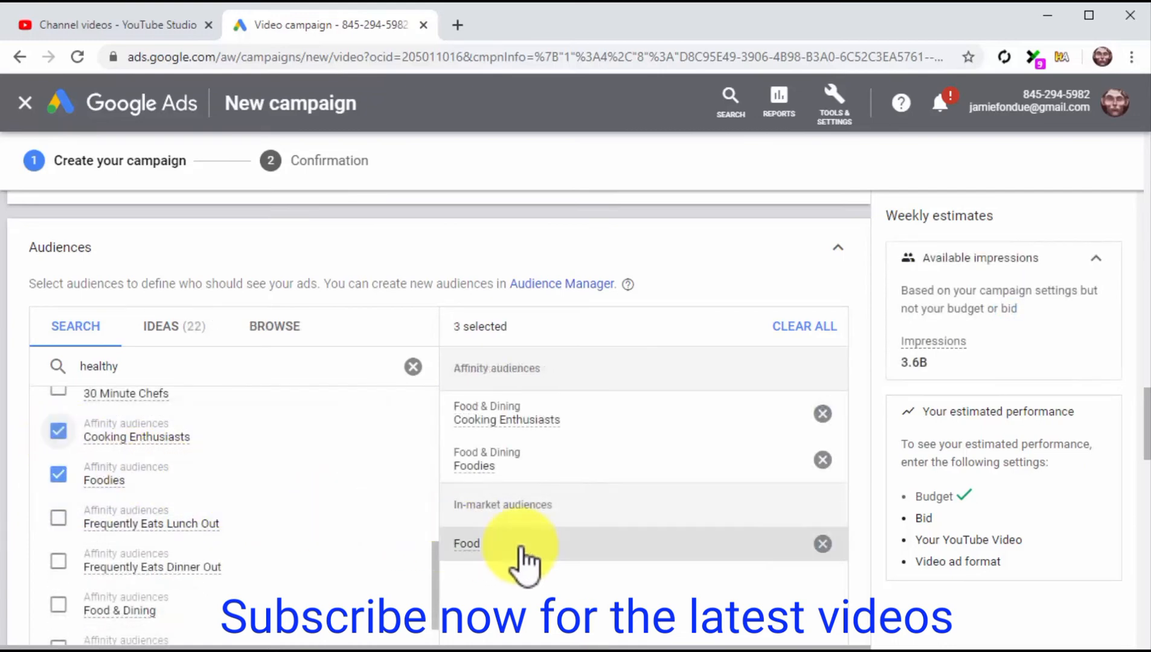
Step: Add the targeting keywords "healthy eating", "healthy foods" and "healthy living tips" on separate lines
scroll(537, 552, down, 2)
scroll(545, 547, down, 5)
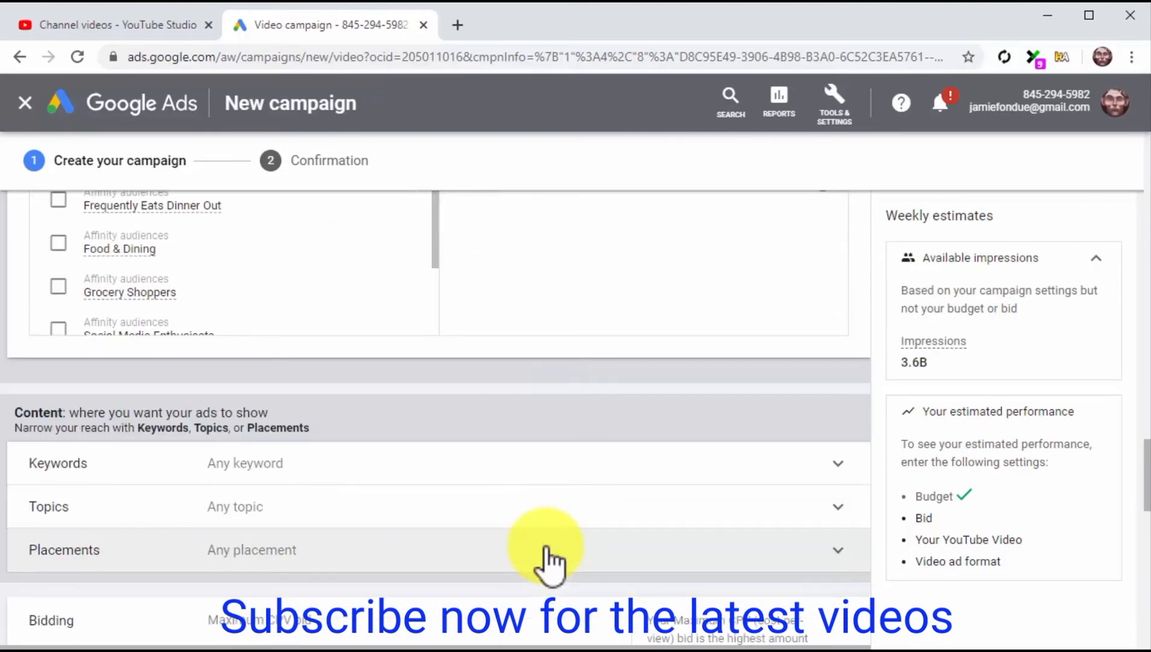
click(507, 469)
scroll(510, 483, down, 3)
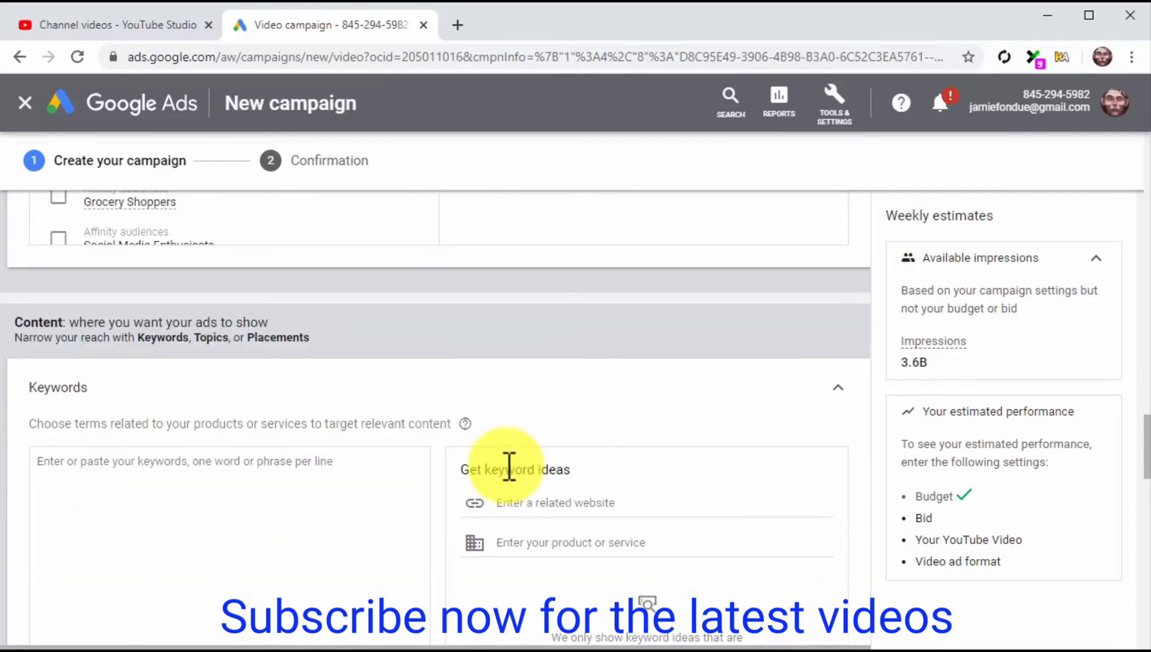
text(healthy eating healthy foods healthy living tips)
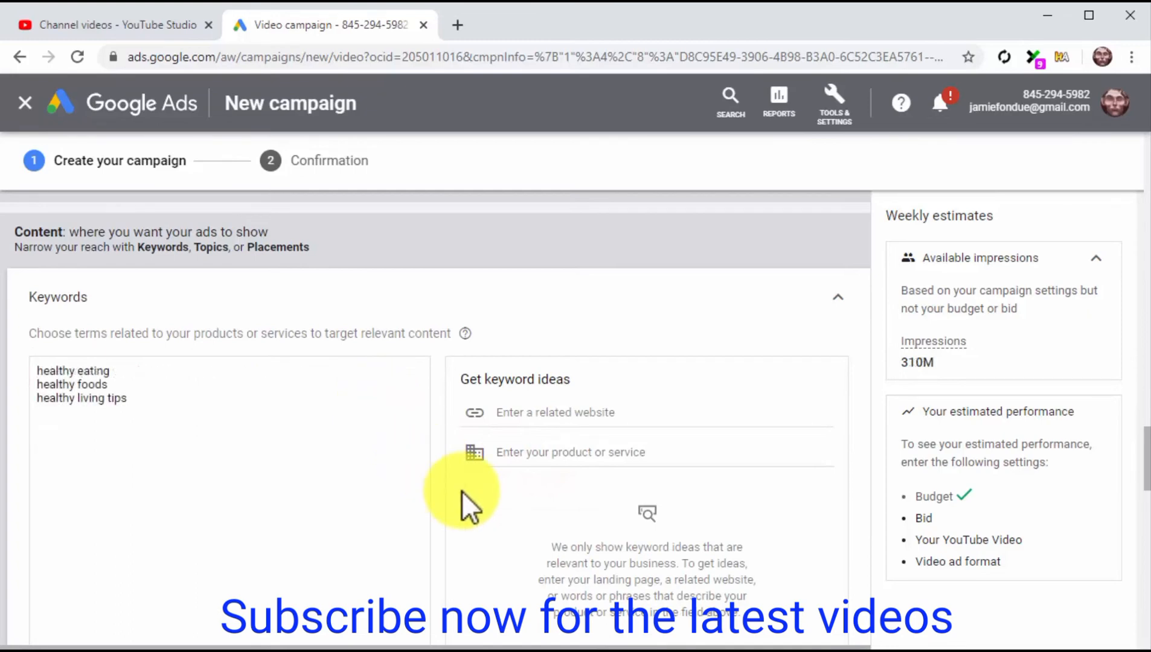
Step: Narrow the ad group's topic targeting to Health and Food & Drink
scroll(461, 491, down, 5)
scroll(461, 490, down, 3)
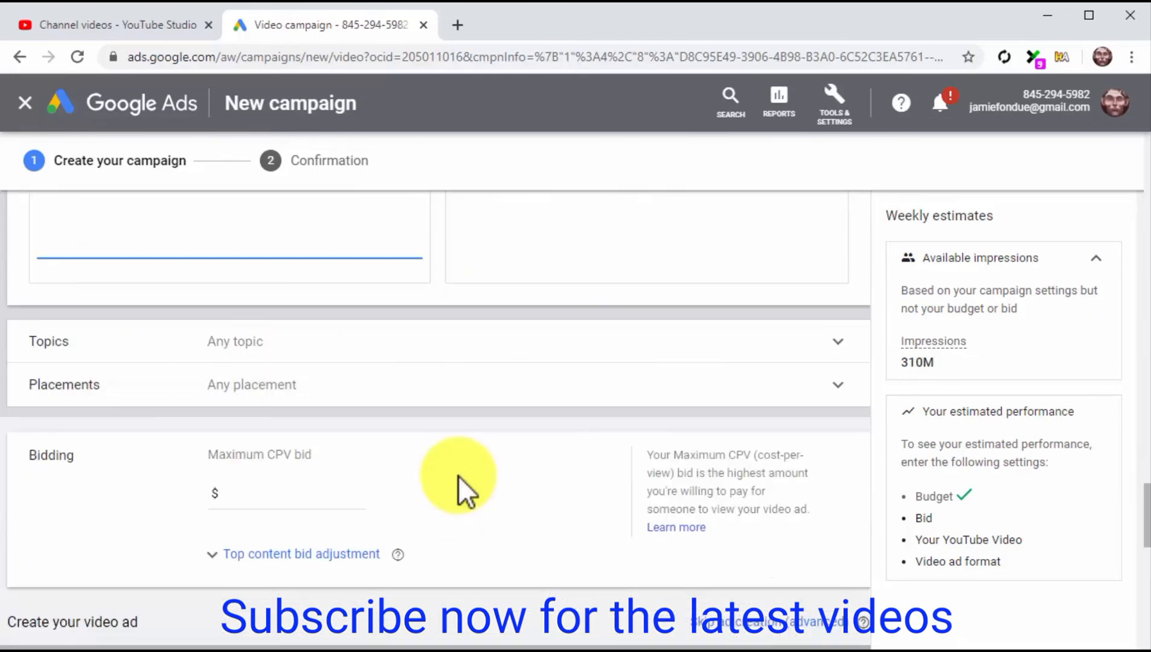
click(425, 353)
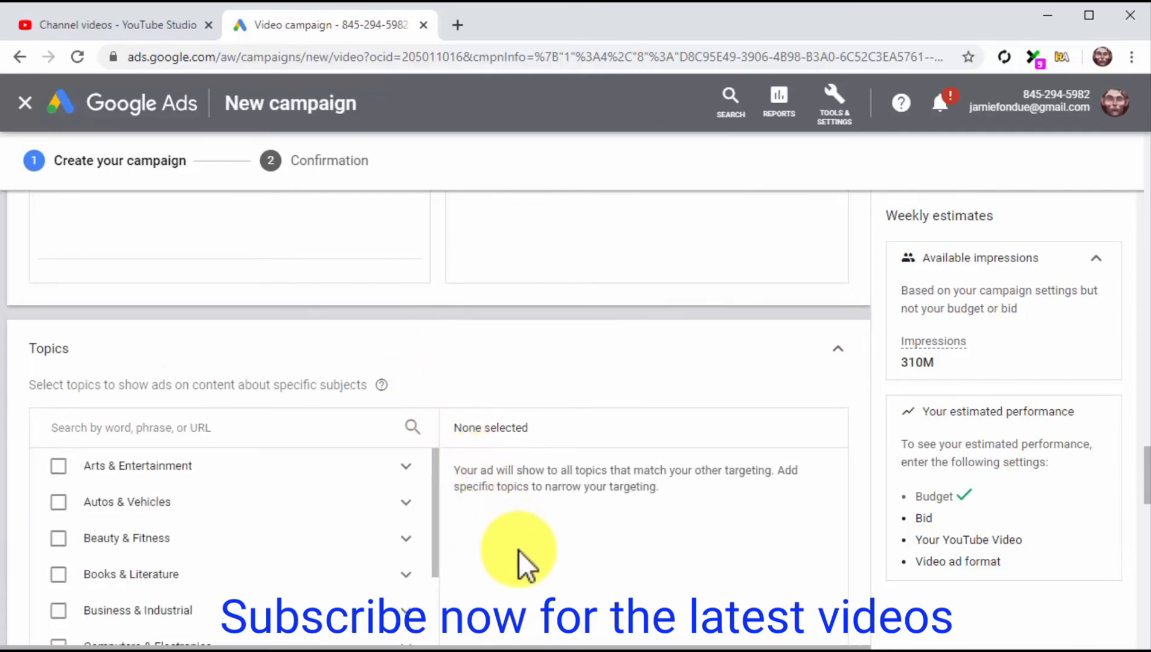
scroll(522, 557, down, 2)
scroll(522, 556, down, 2)
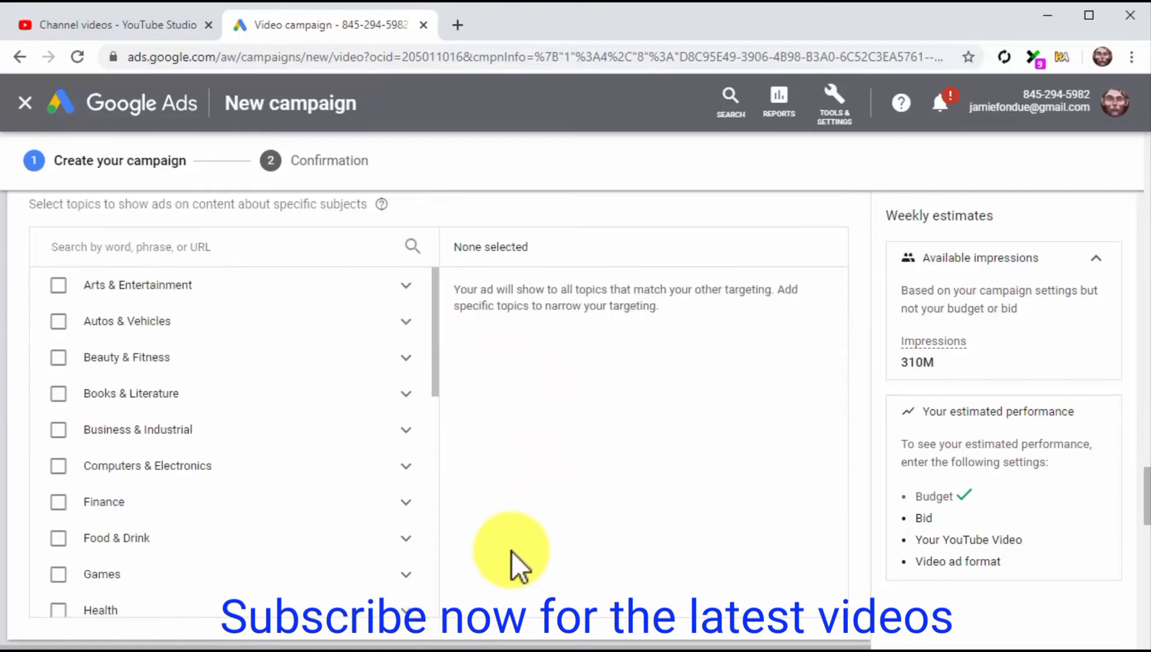
scroll(406, 447, down, 3)
click(380, 442)
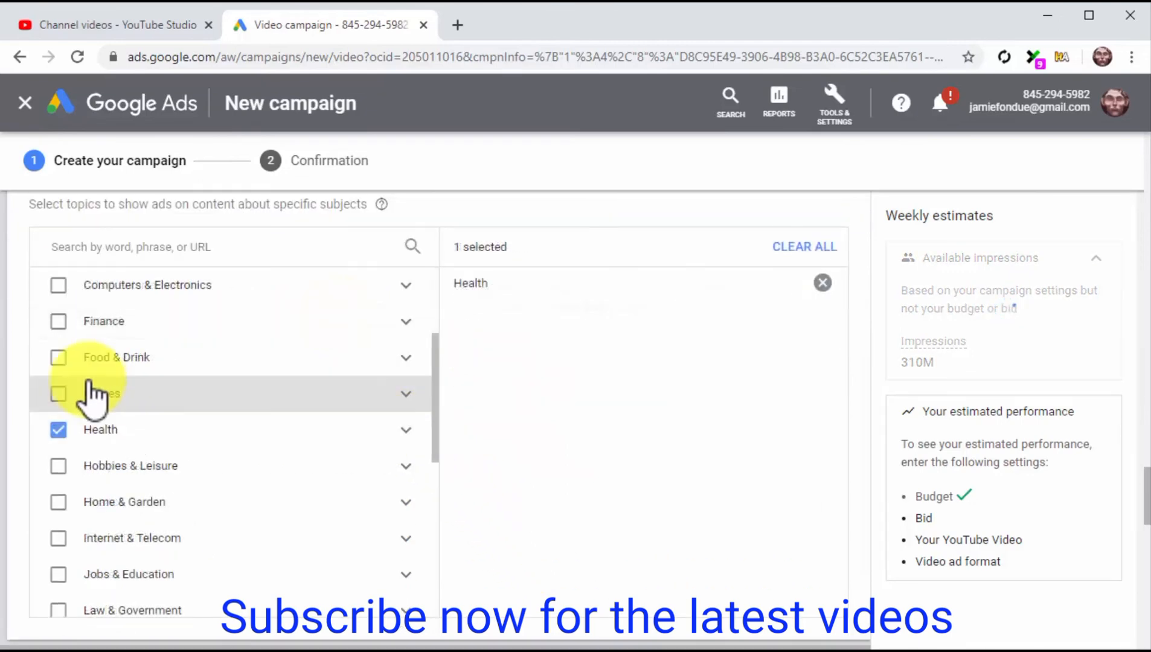
click(58, 358)
scroll(576, 434, down, 5)
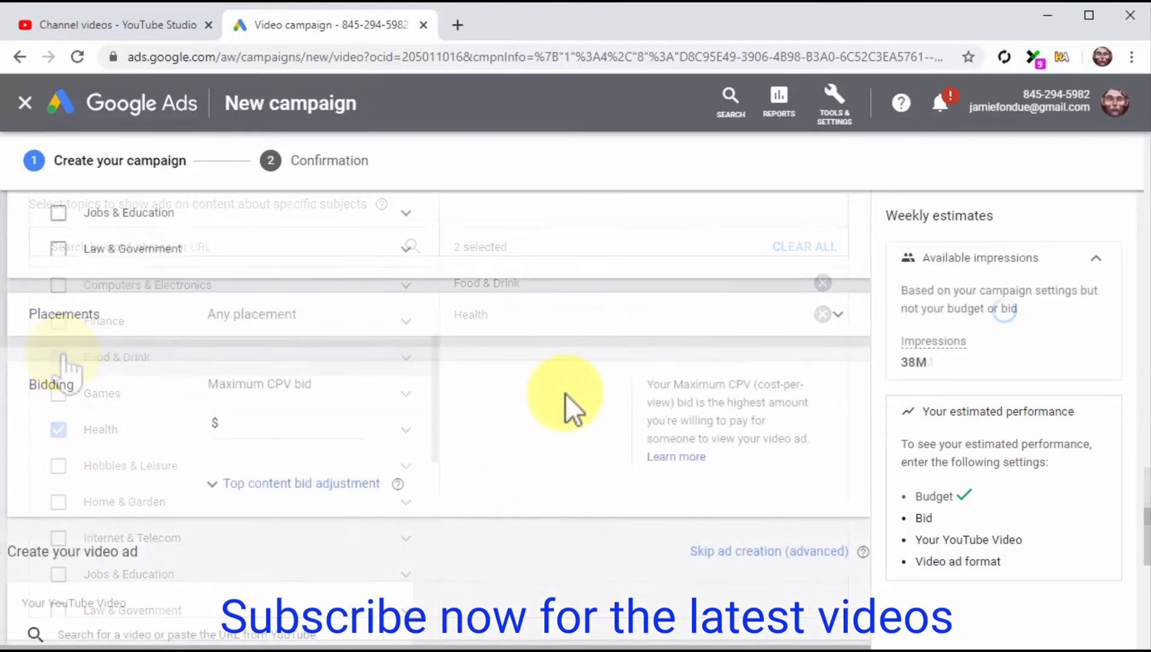
Step: Search the placements for "healthy eating", look through the matching YouTube channels, and clear the search without selecting any placement
click(536, 326)
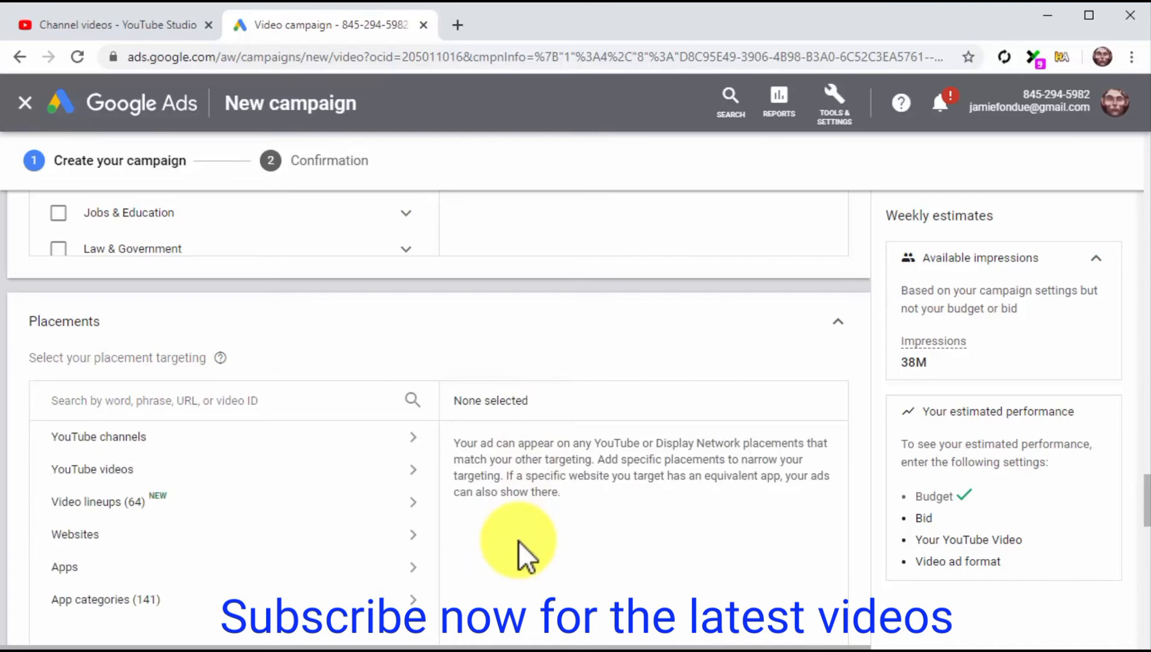
click(277, 403)
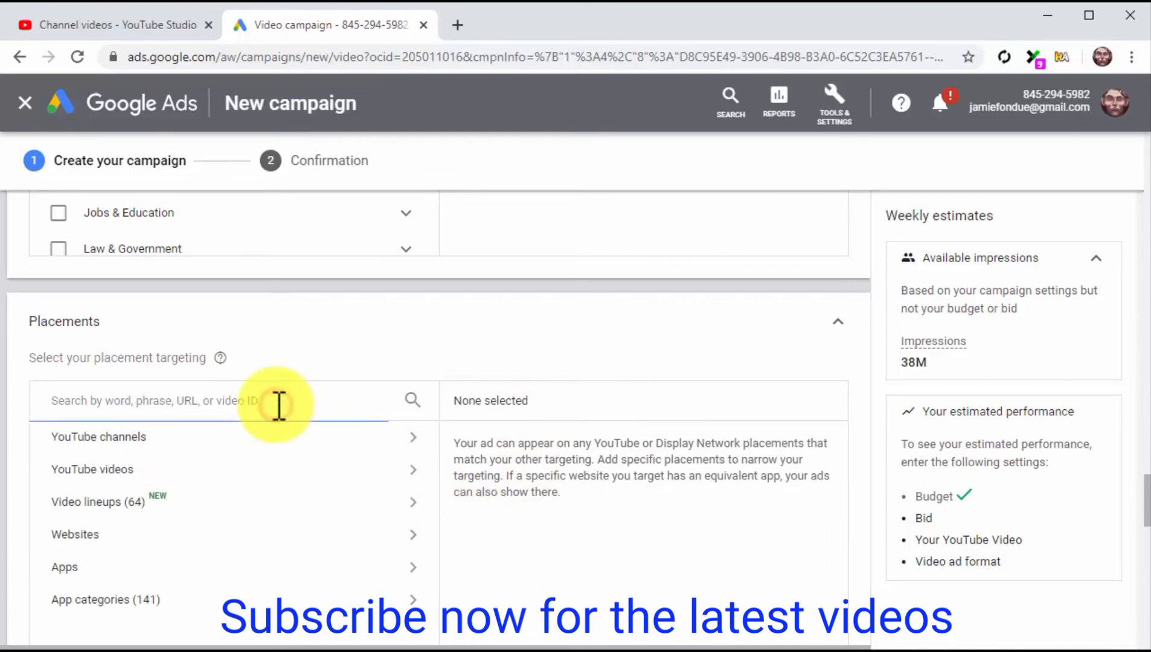
text(healthy )
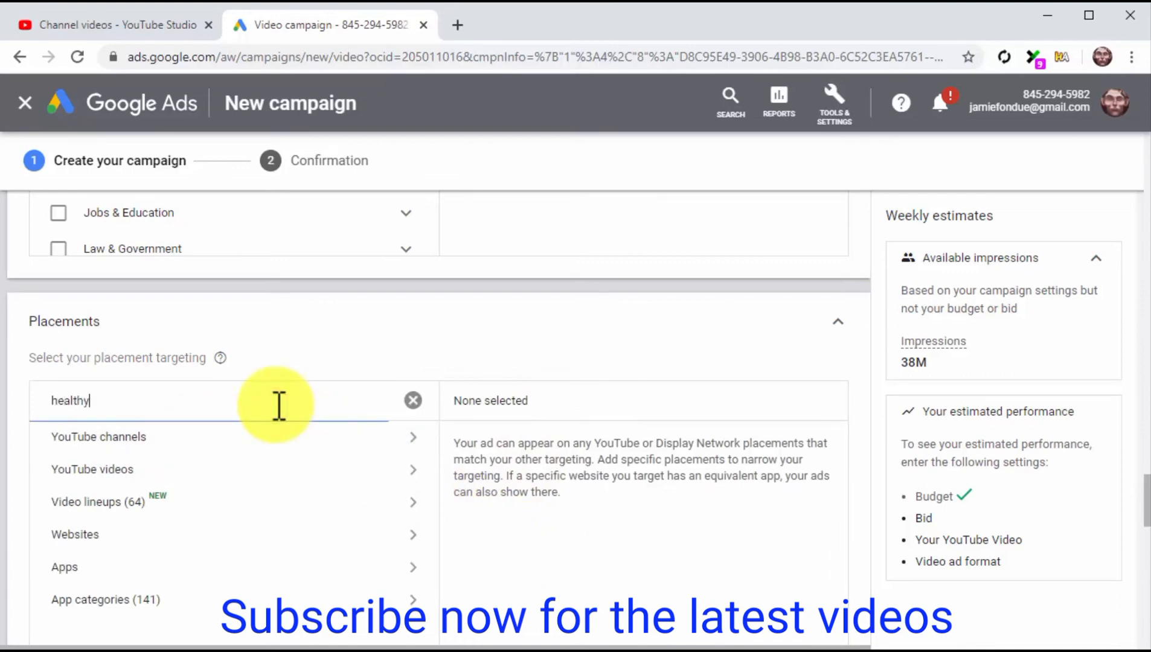
text(eating)
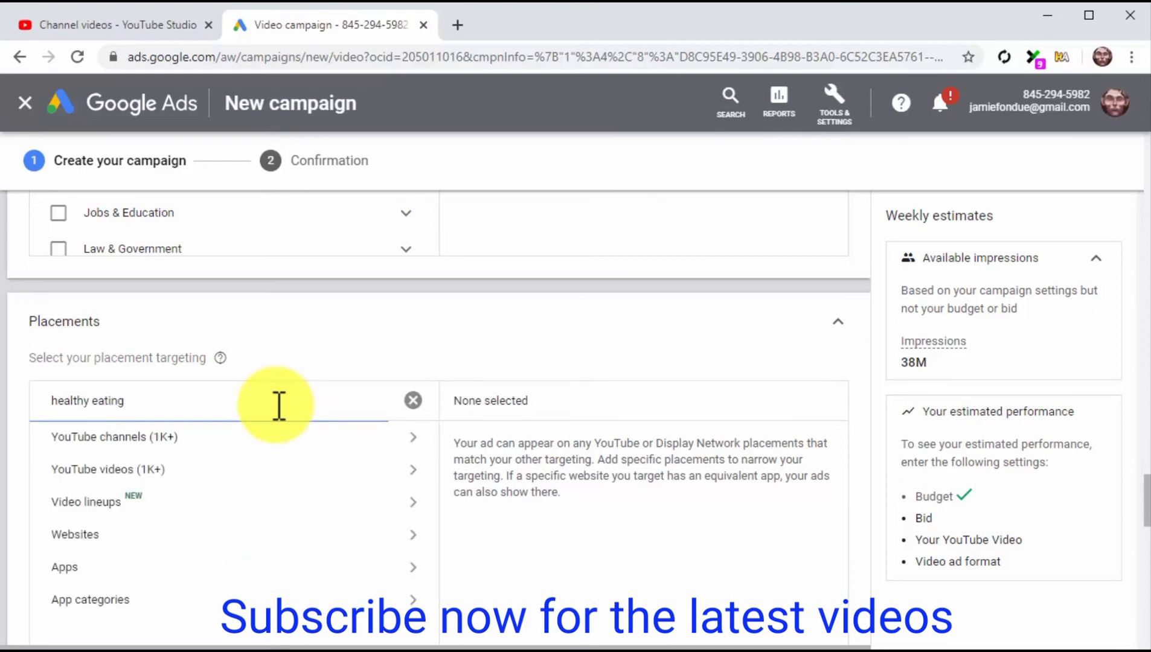
click(294, 446)
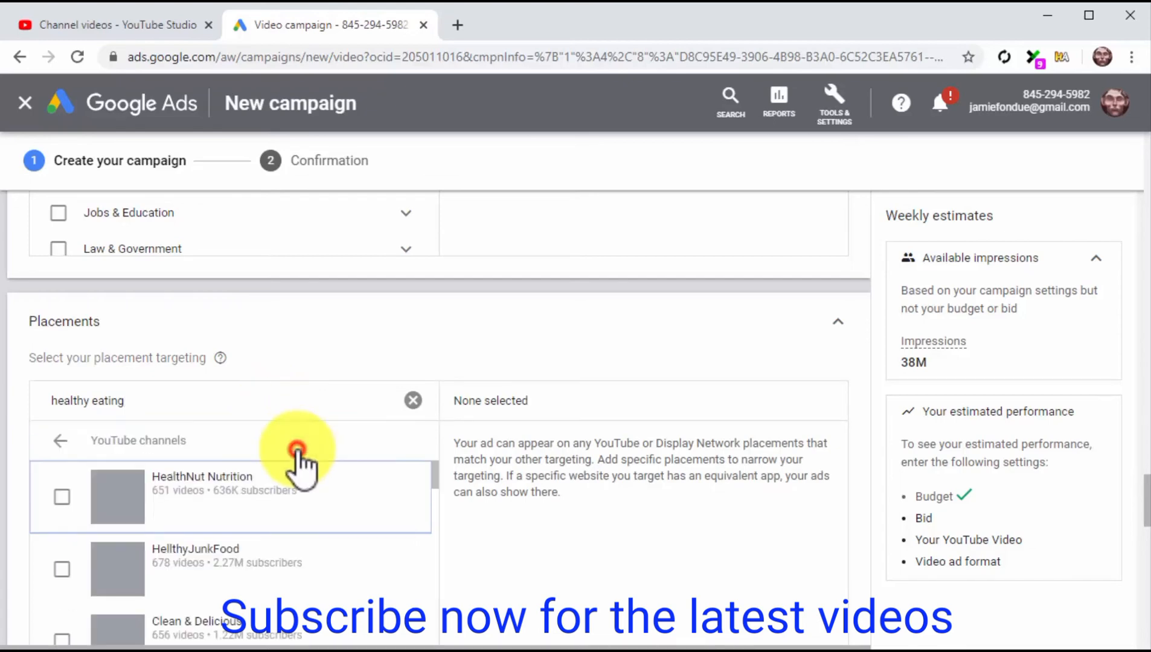
scroll(492, 536, down, 2)
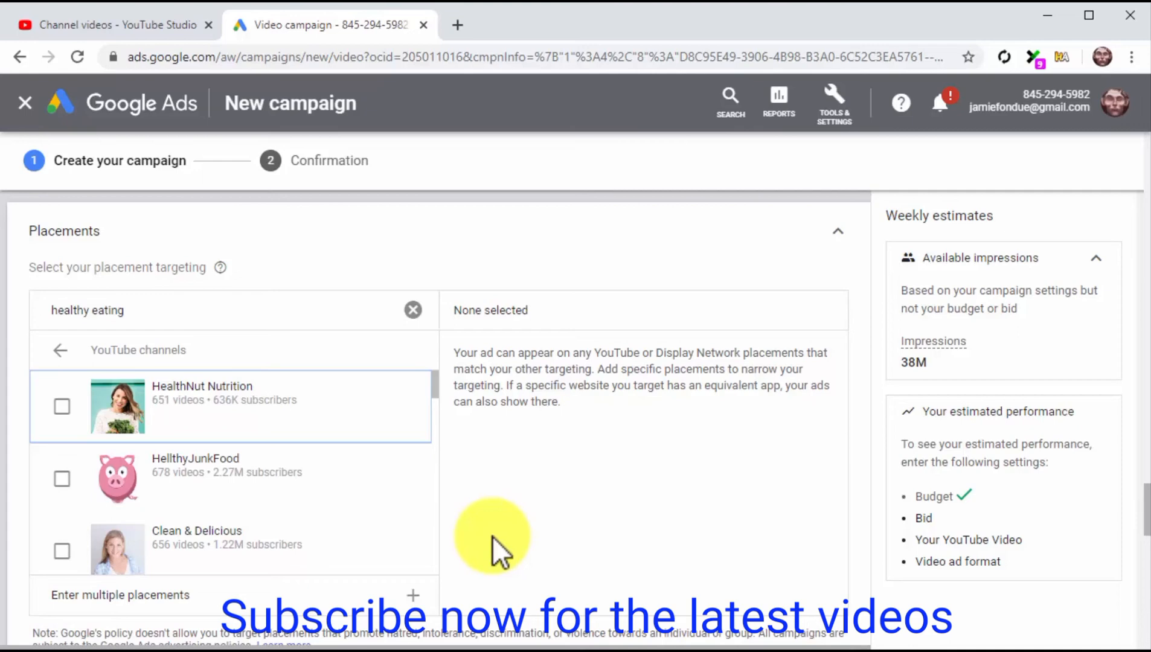
click(412, 309)
click(809, 242)
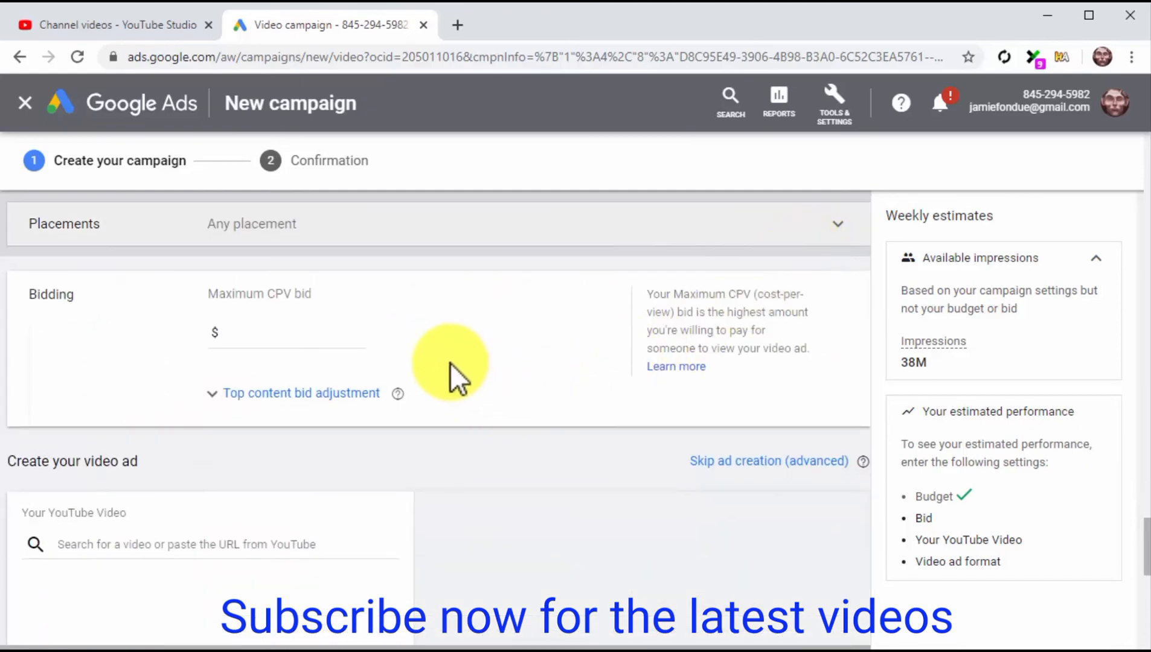
Step: Set the ad group's maximum CPV bid to $0.50
click(360, 342)
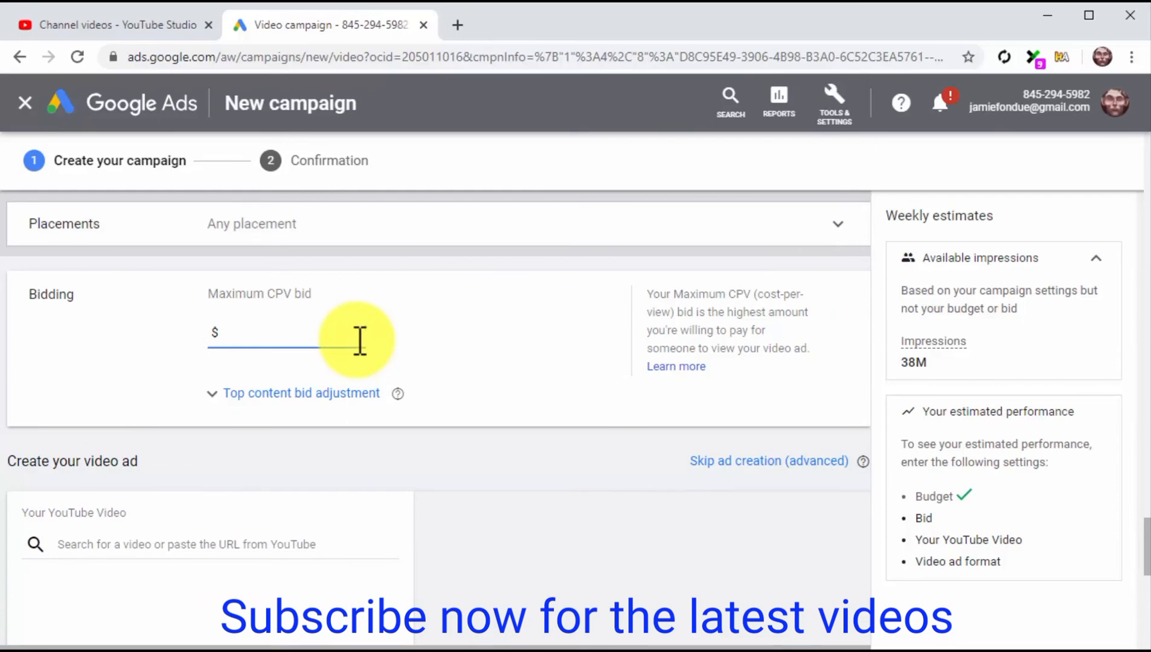
text(0.50)
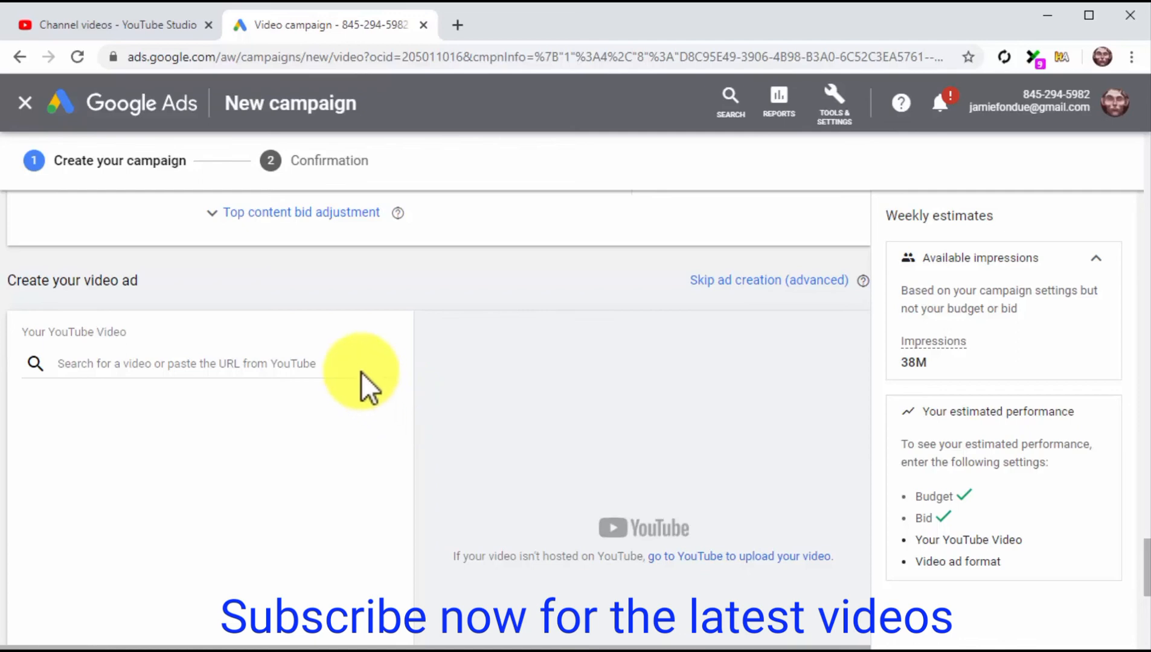
click(348, 363)
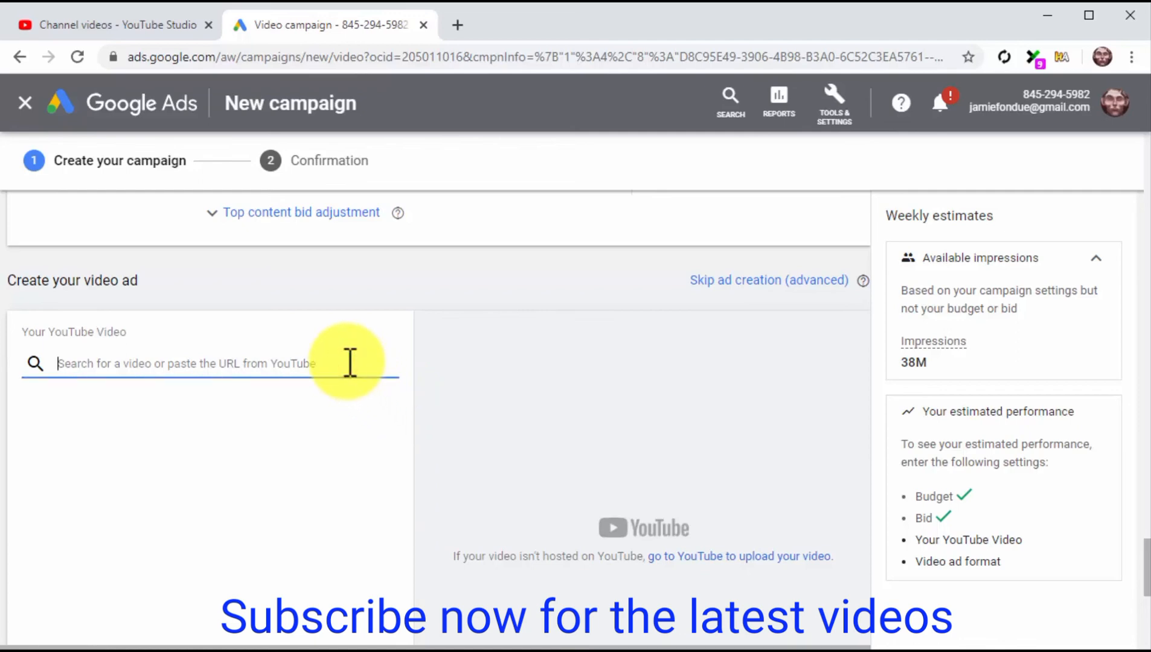
text(https://youtu.be/VljfqRu8LPI)
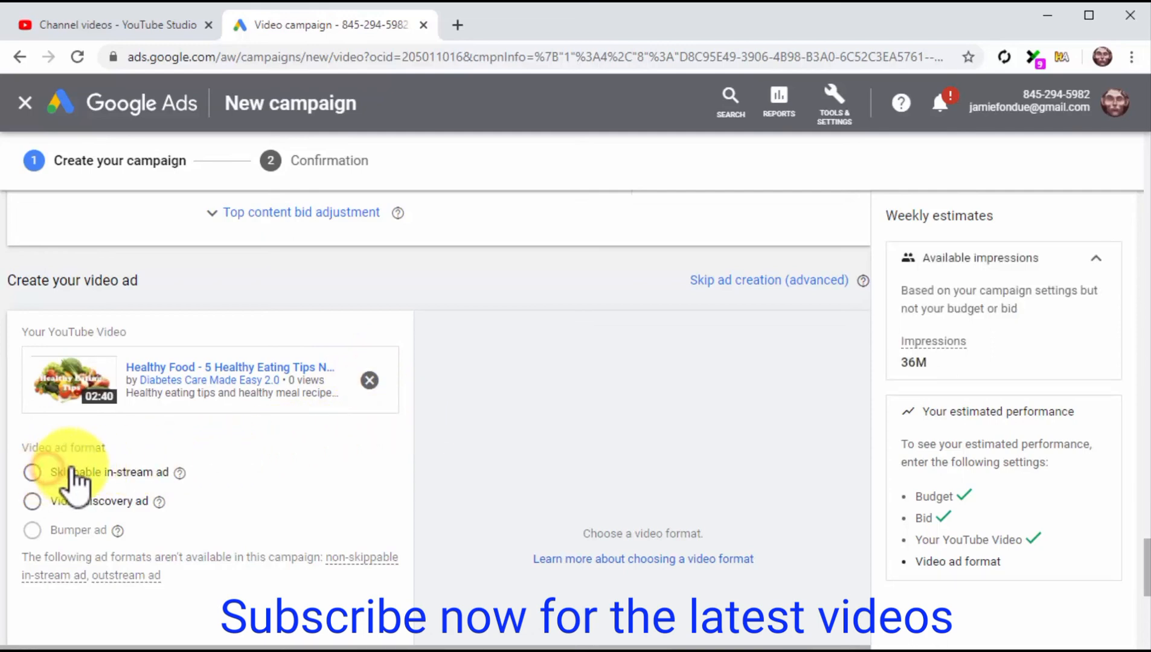
click(33, 472)
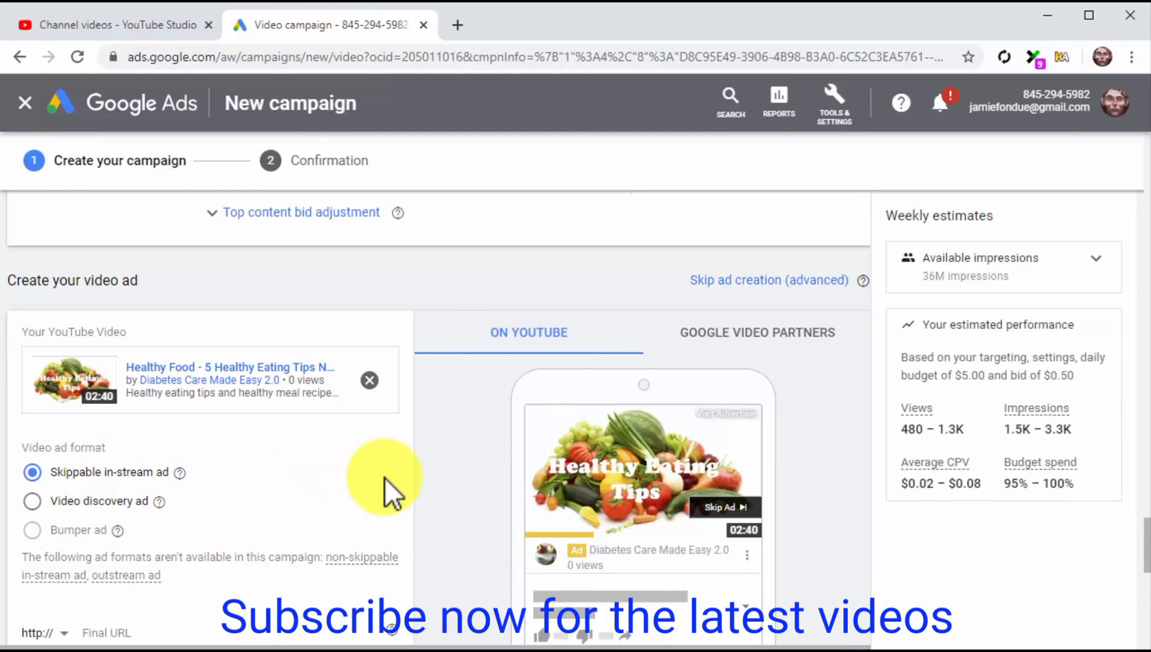
Step: Set both the final URL and the display URL of the ad to diabetescaremadeeasy.com/shop/crazy-healthy-foods
scroll(384, 478, down, 3)
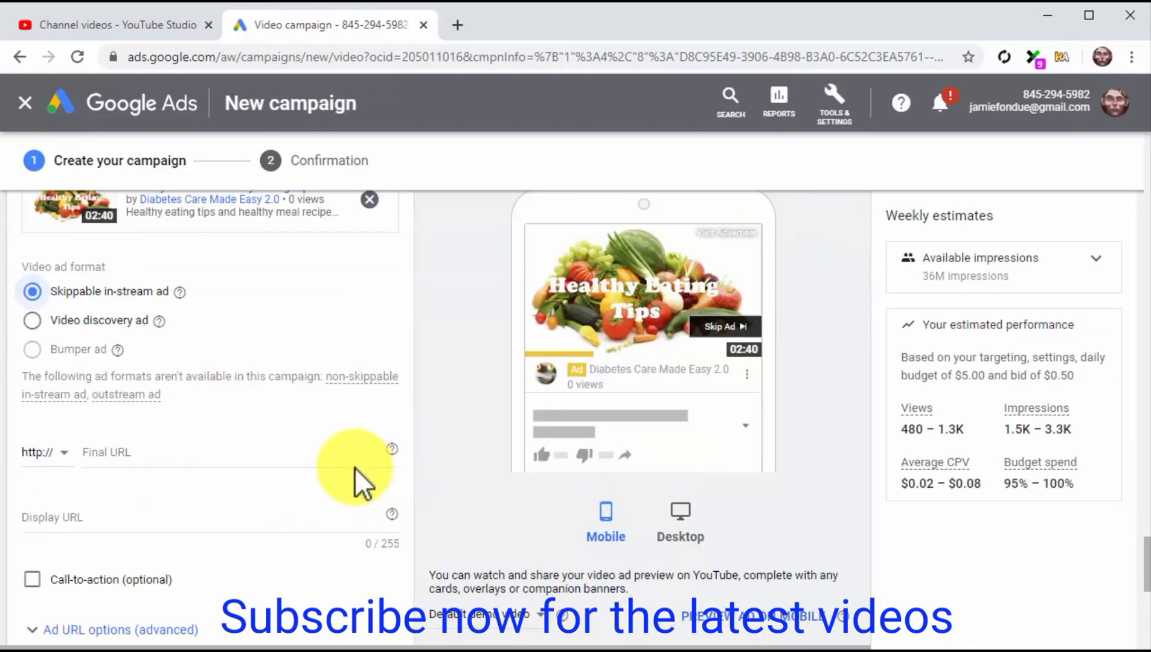
click(295, 443)
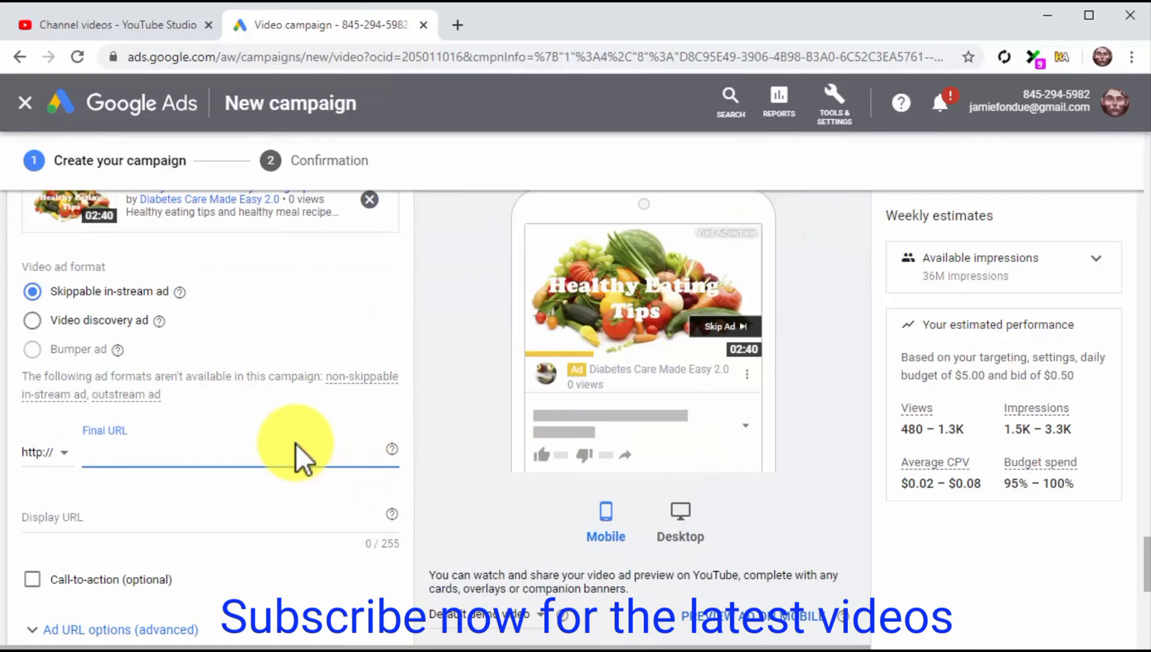
text(diabetescaremadeeasy.com/shop/crazy-healthy-foods)
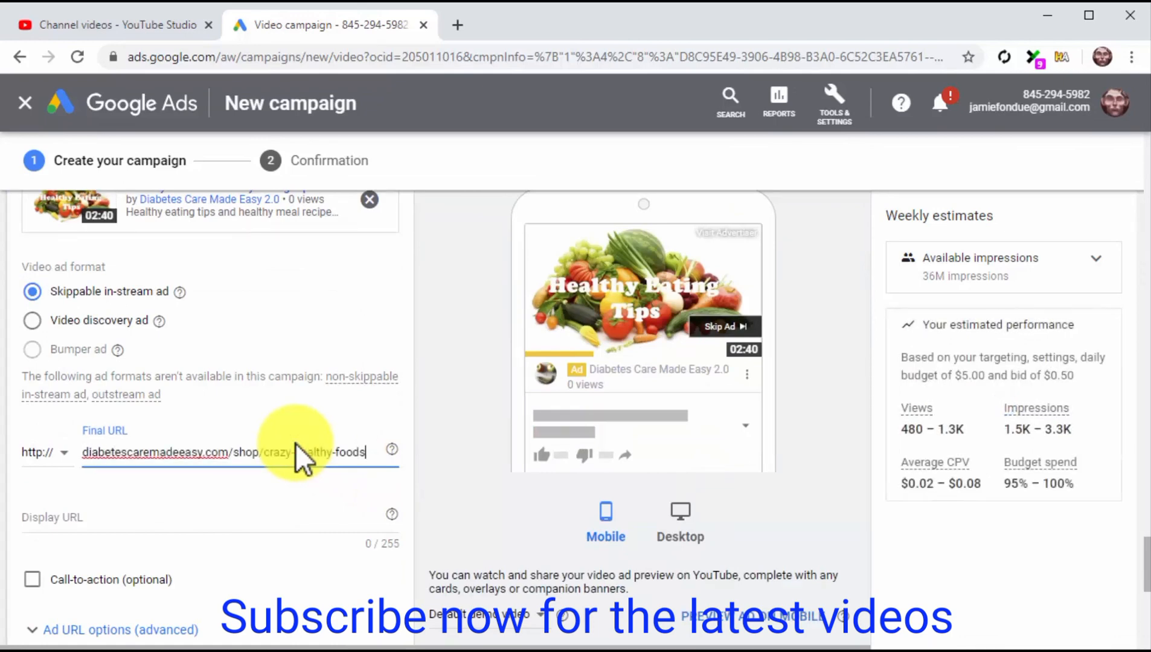
click(278, 514)
text(diabetescaremadeeasy.com/shop/crazy-healthy-foods)
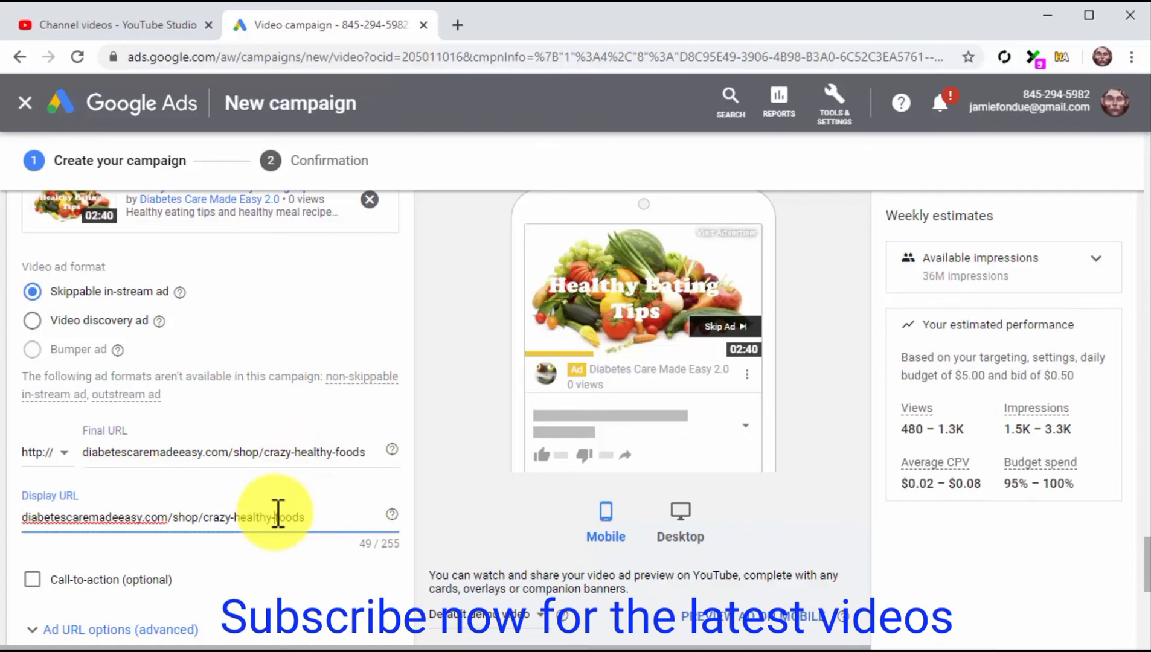
Step: Open the ad name for editing
scroll(278, 515, down, 6)
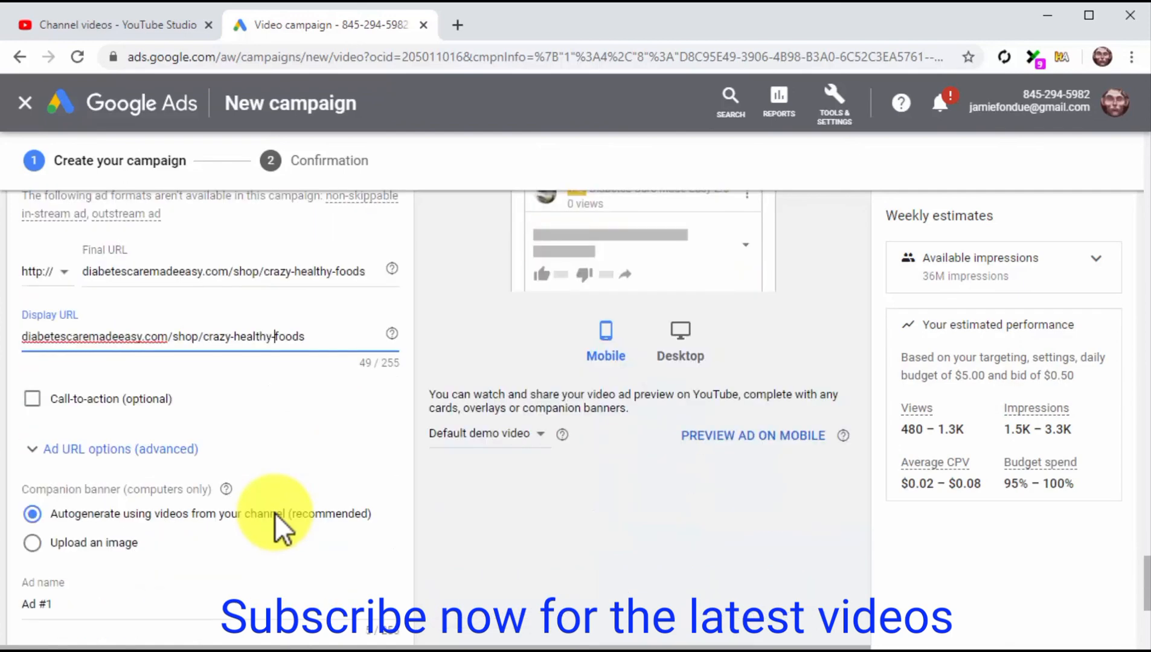
click(248, 436)
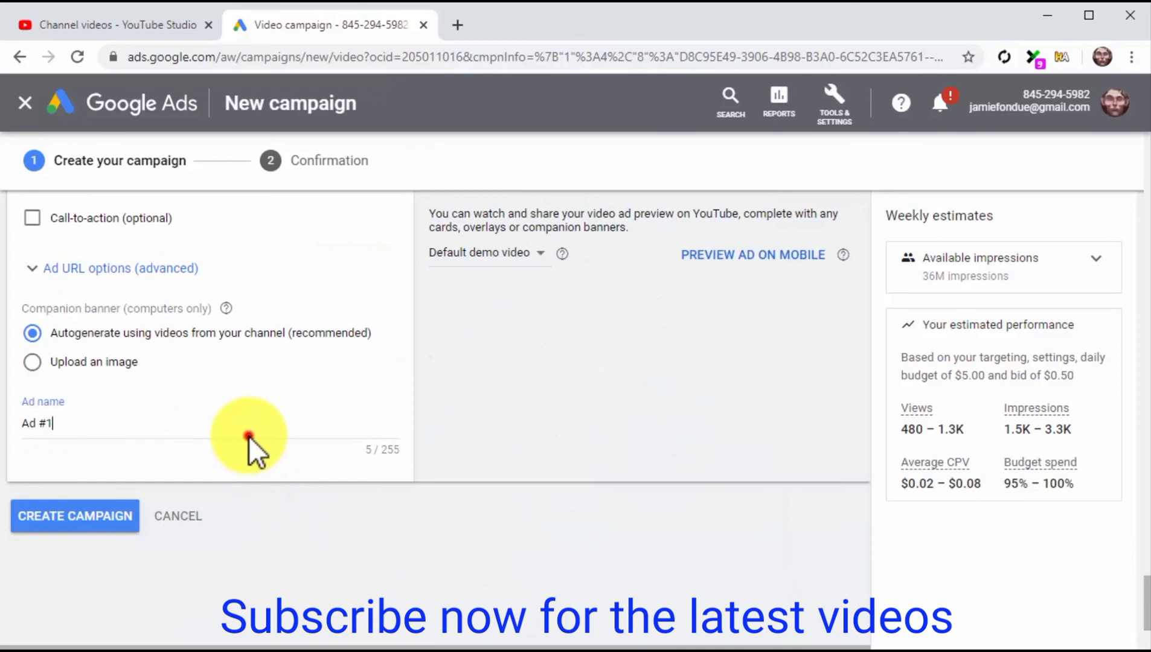